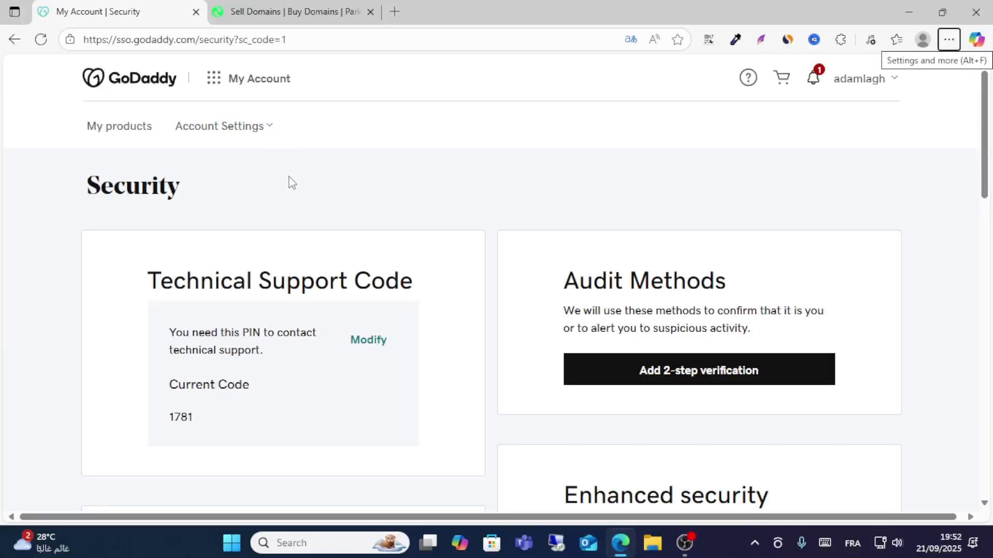
# Step: Switch to the Afternic marketplace tab and choose Start Selling on its welcome page
pyautogui.click(291, 12)
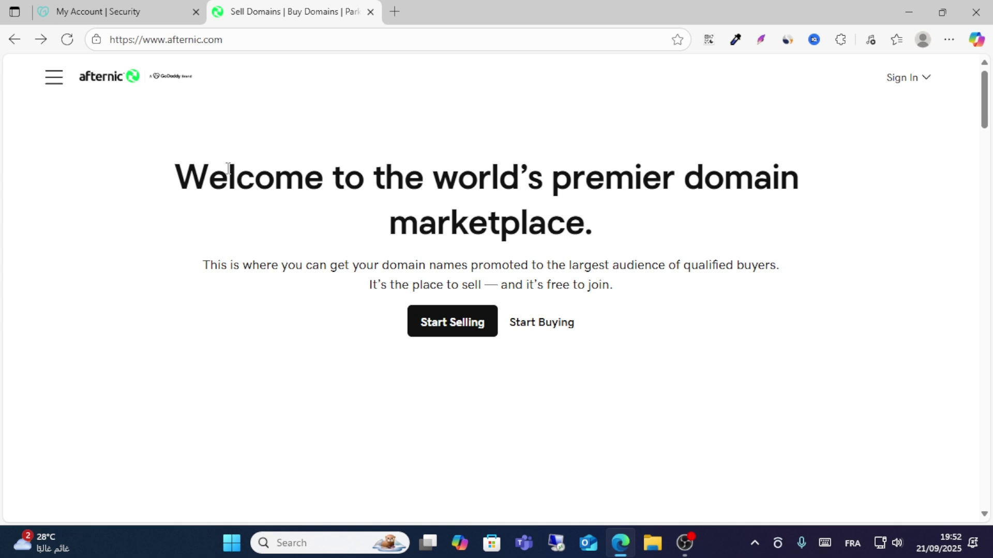
pyautogui.click(174, 5)
pyautogui.click(322, 4)
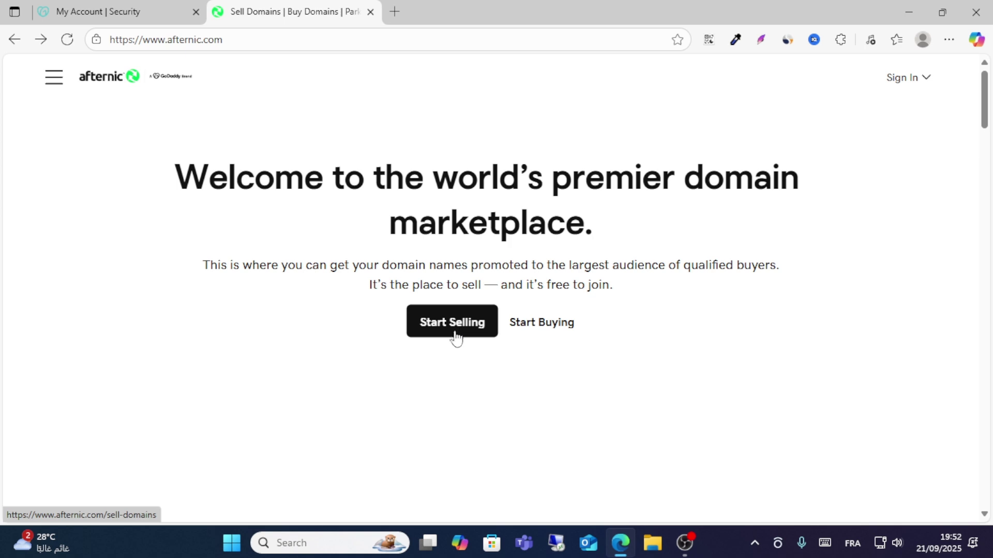
pyautogui.keyDown('ctrl'); pyautogui.scroll(2, 456, 339); pyautogui.keyUp('ctrl')
# Step: Create an Afternic account with a saved email, autofilled username, password and promotional-email consent
pyautogui.click(447, 361)
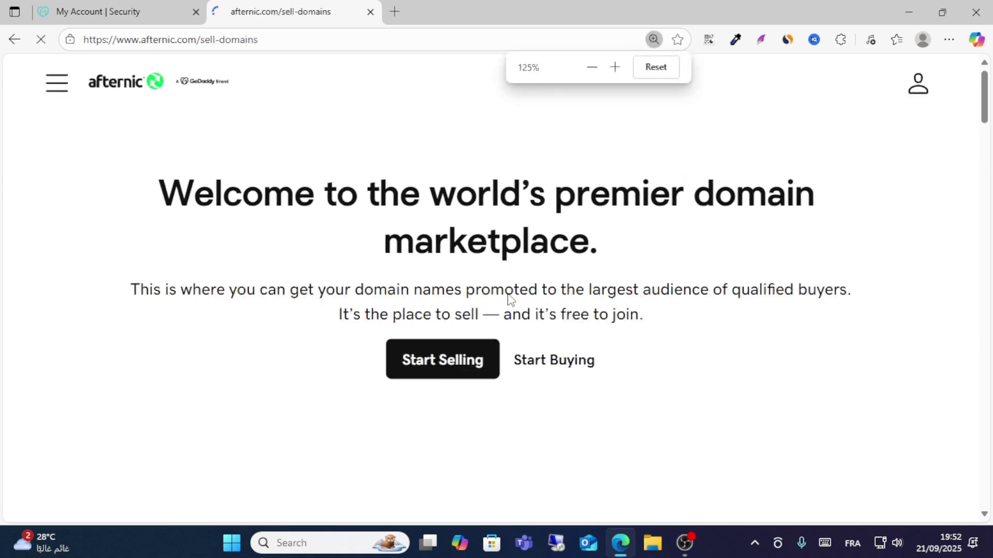
pyautogui.keyDown('ctrl'); pyautogui.scroll(-2, 465, 357); pyautogui.keyUp('ctrl')
pyautogui.scroll(-2, 588, 260)
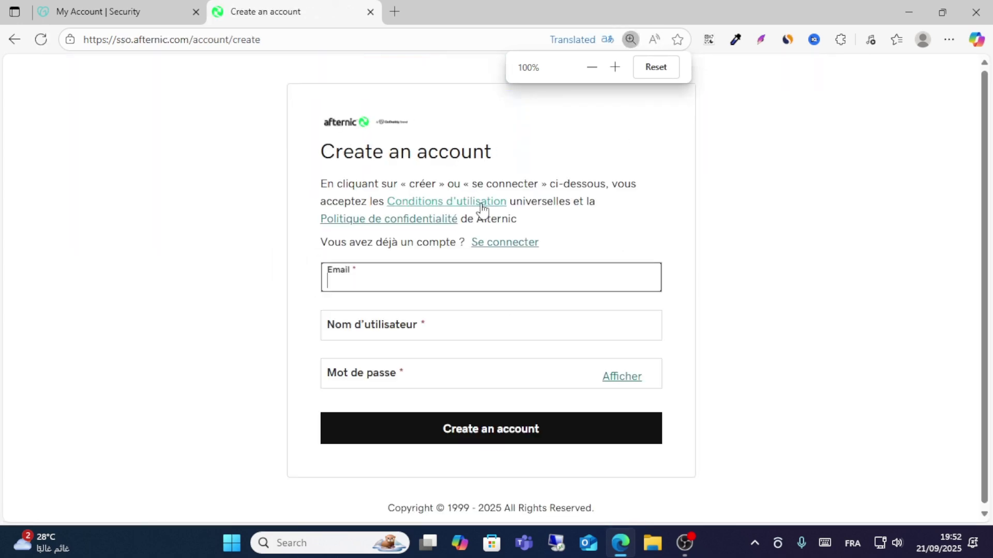
pyautogui.click(420, 273)
pyautogui.click(217, 367)
pyautogui.scroll(-2, 381, 359)
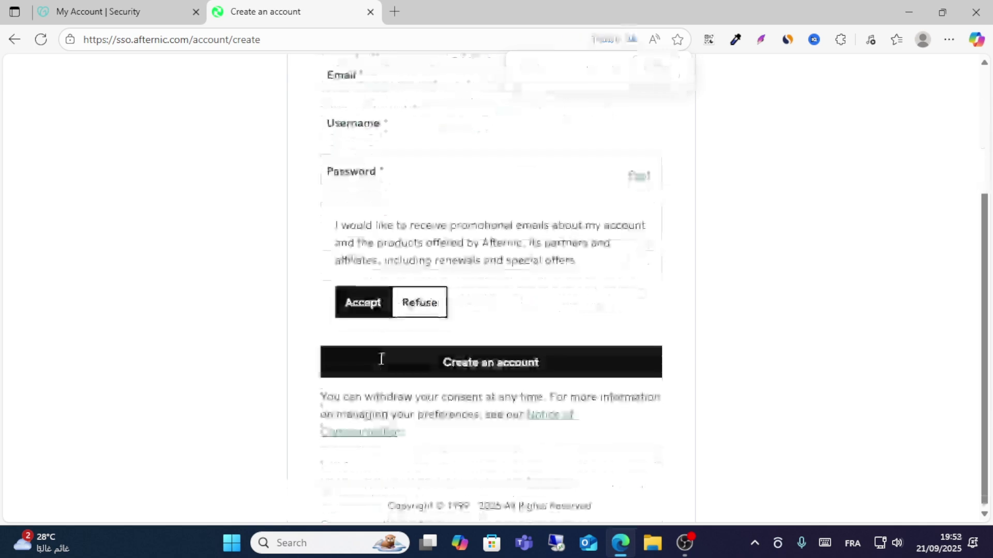
pyautogui.scroll(2, 399, 361)
pyautogui.click(383, 221)
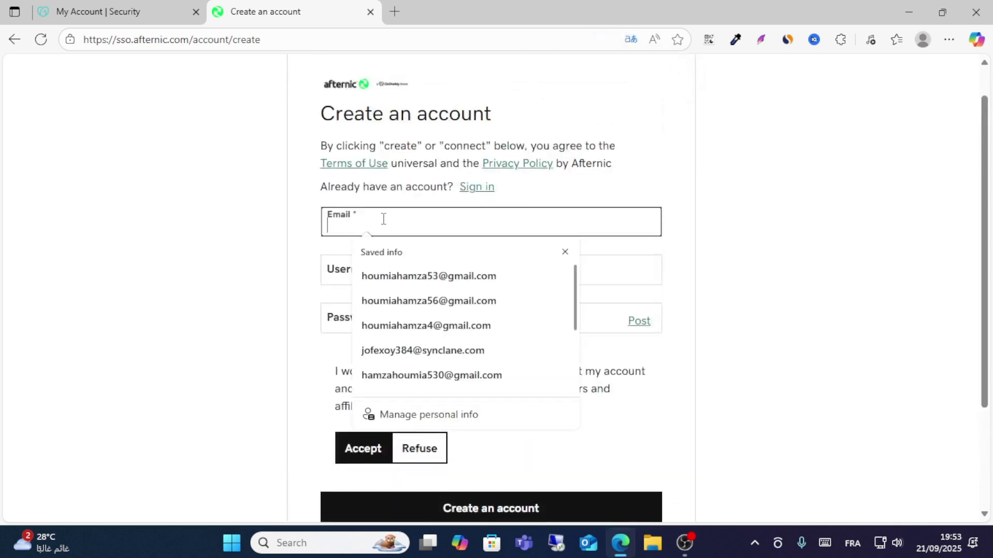
pyautogui.click(407, 277)
pyautogui.click(407, 328)
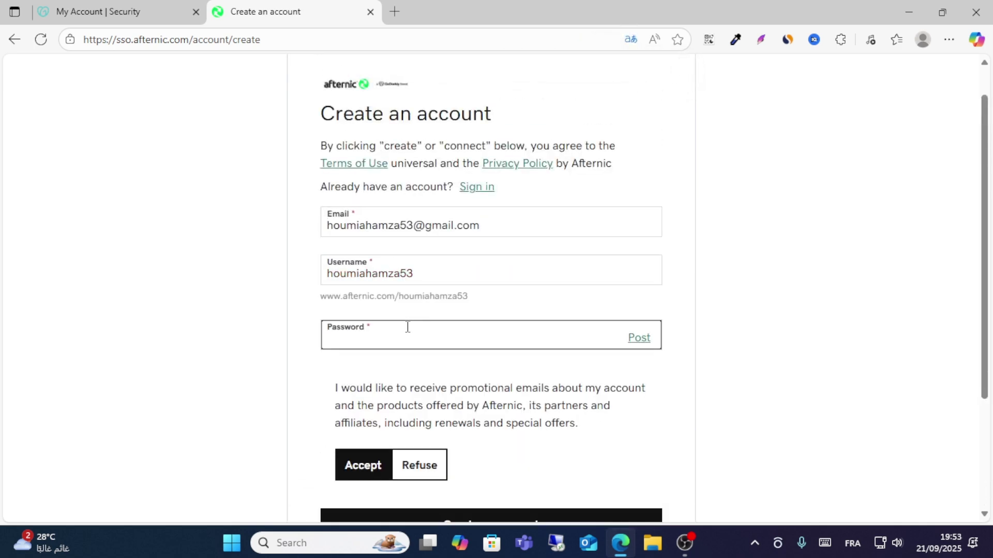
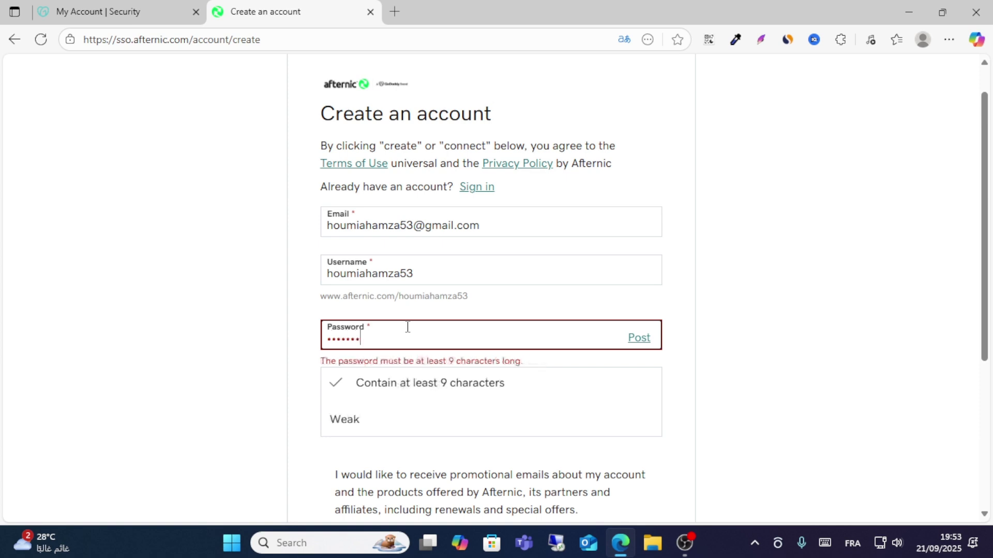
pyautogui.scroll(-3, 436, 350)
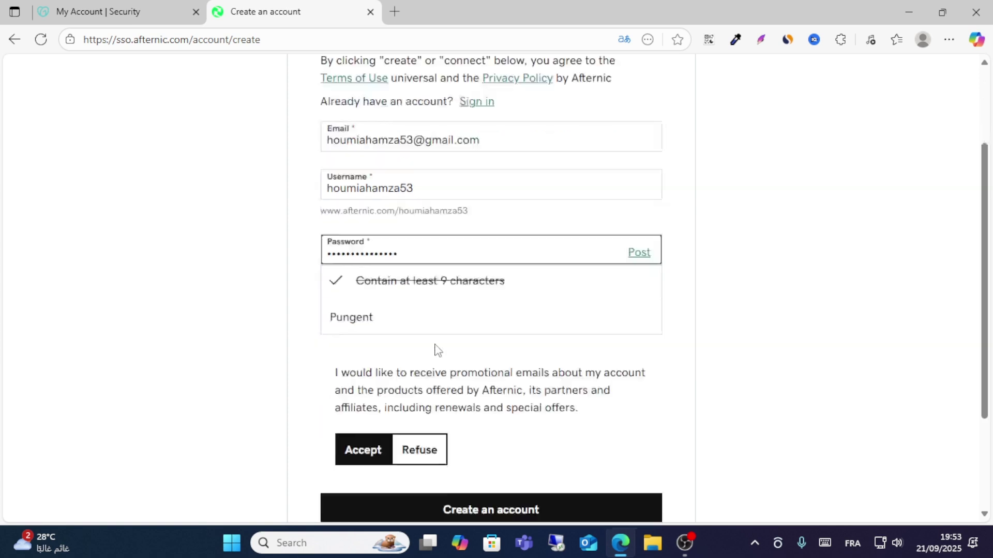
pyautogui.click(351, 317)
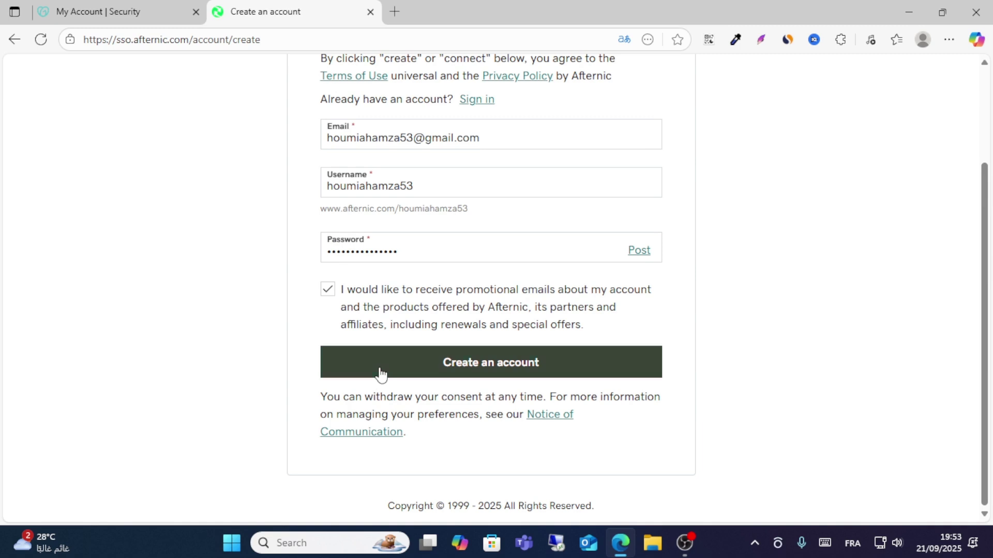
pyautogui.click(380, 375)
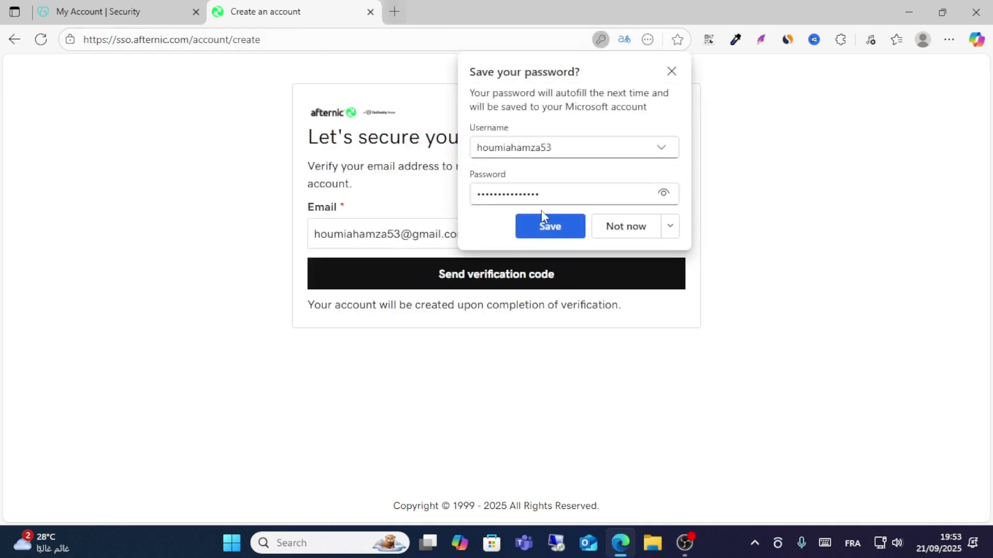
# Step: Send the verification code and open the Afternic verification email in a new Gmail tab
pyautogui.click(541, 221)
pyautogui.click(429, 283)
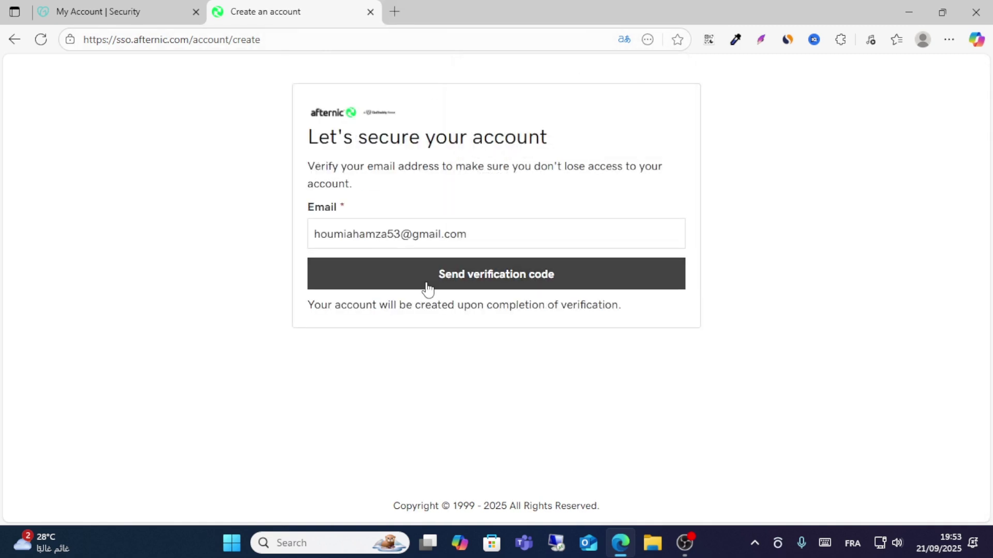
pyautogui.click(394, 10)
pyautogui.write('hou')
pyautogui.press('Return')
pyautogui.click(310, 10)
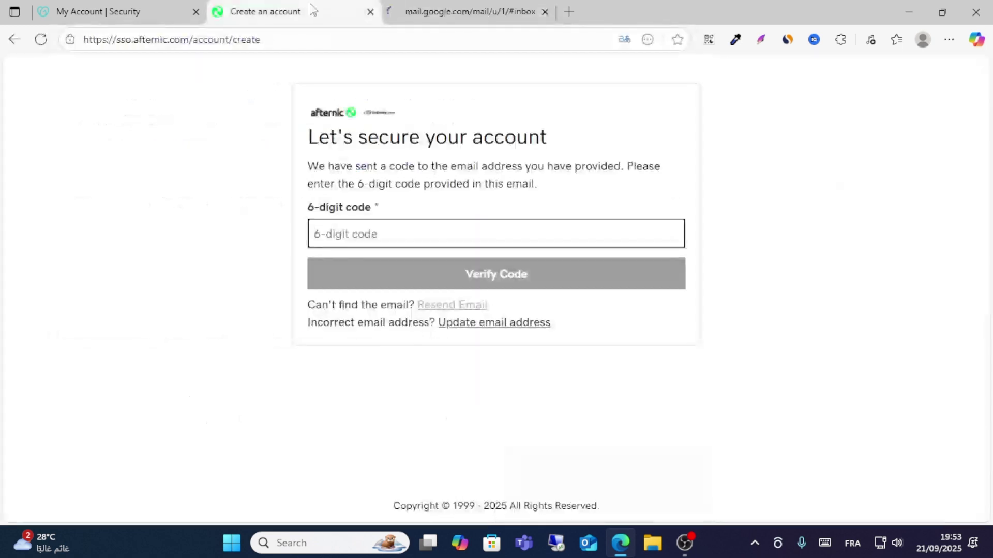
pyautogui.click(408, 10)
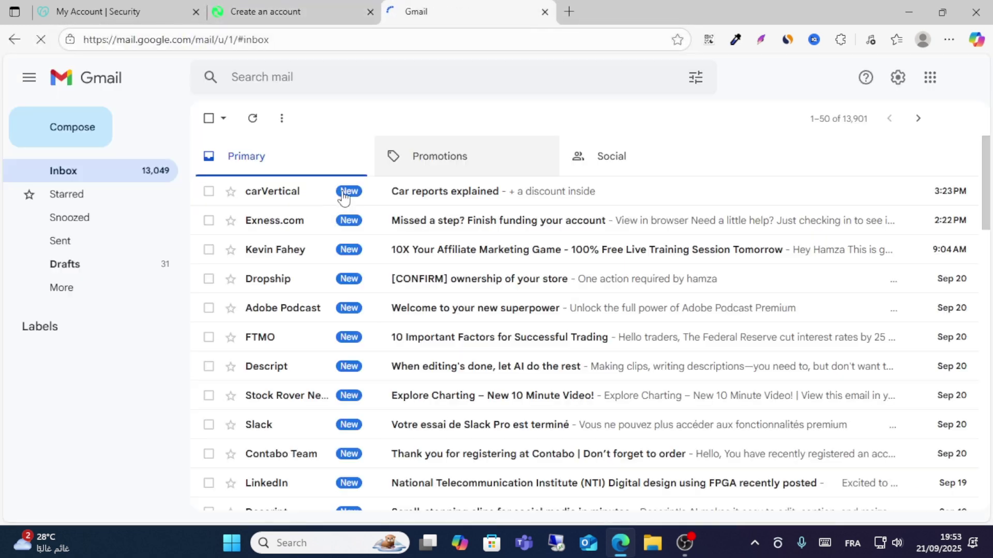
pyautogui.click(328, 192)
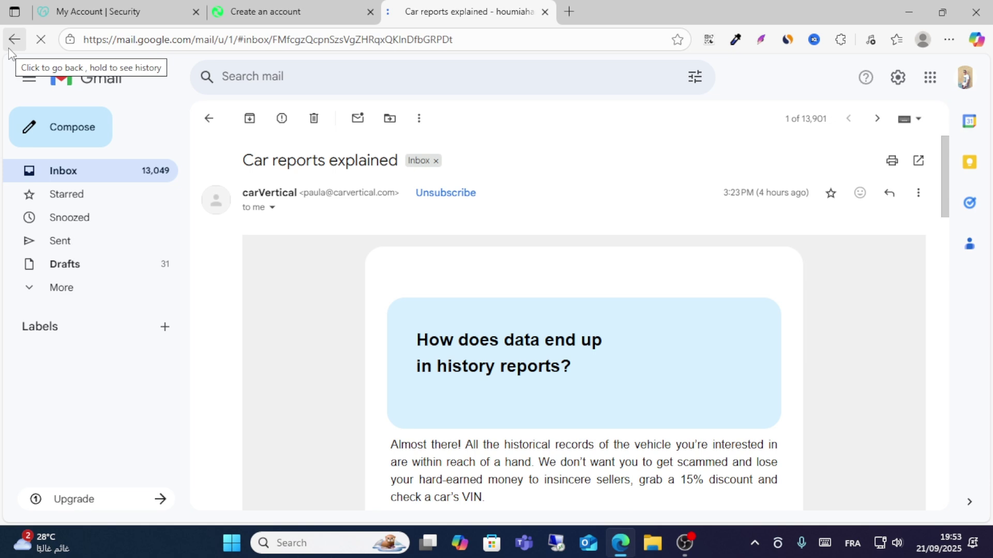
pyautogui.click(13, 39)
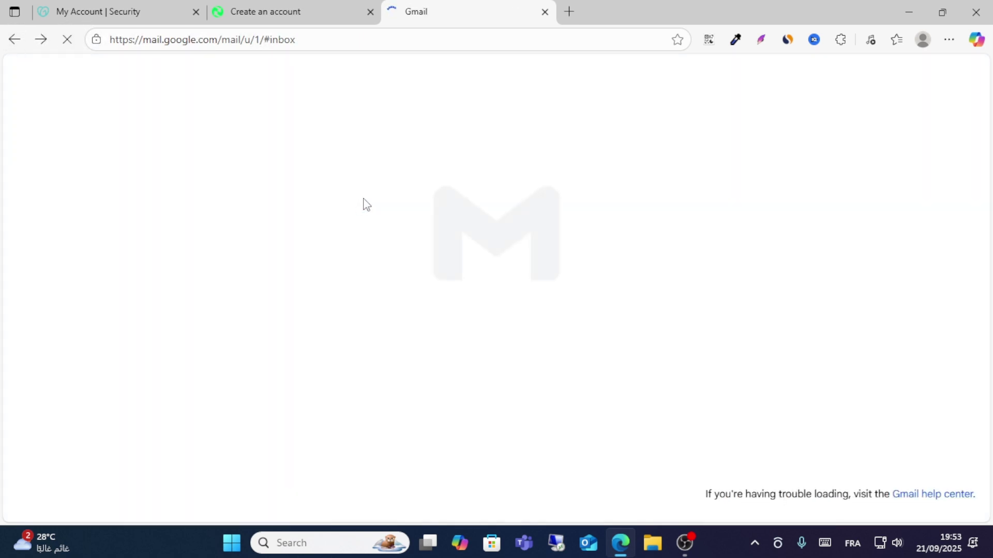
pyautogui.click(377, 194)
pyautogui.scroll(-3, 432, 309)
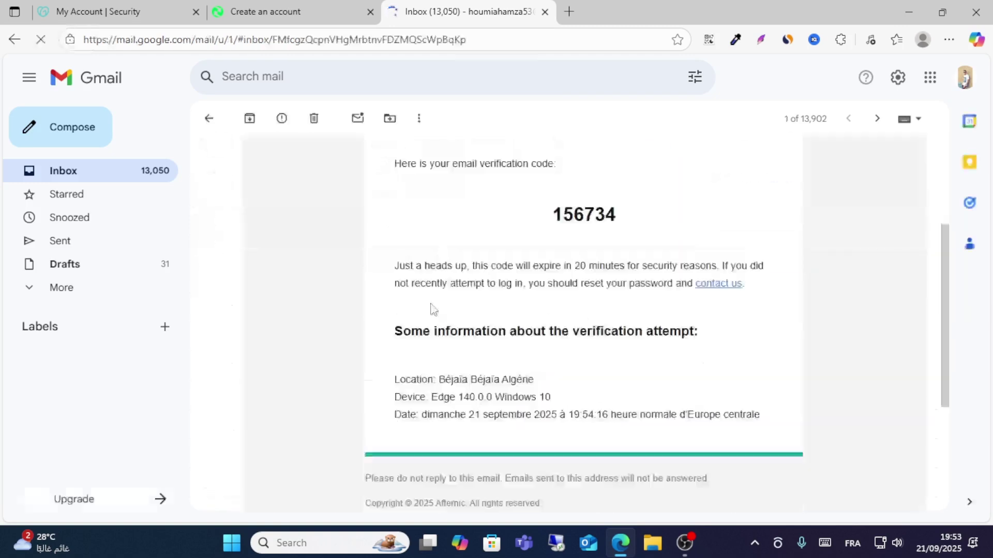
pyautogui.scroll(3, 432, 309)
pyautogui.doubleClick(571, 425)
pyautogui.hotkey('ctrl', 'c')
pyautogui.hotkey('ctrl', 'shift', 'Tab')
pyautogui.hotkey('ctrl', 'v')
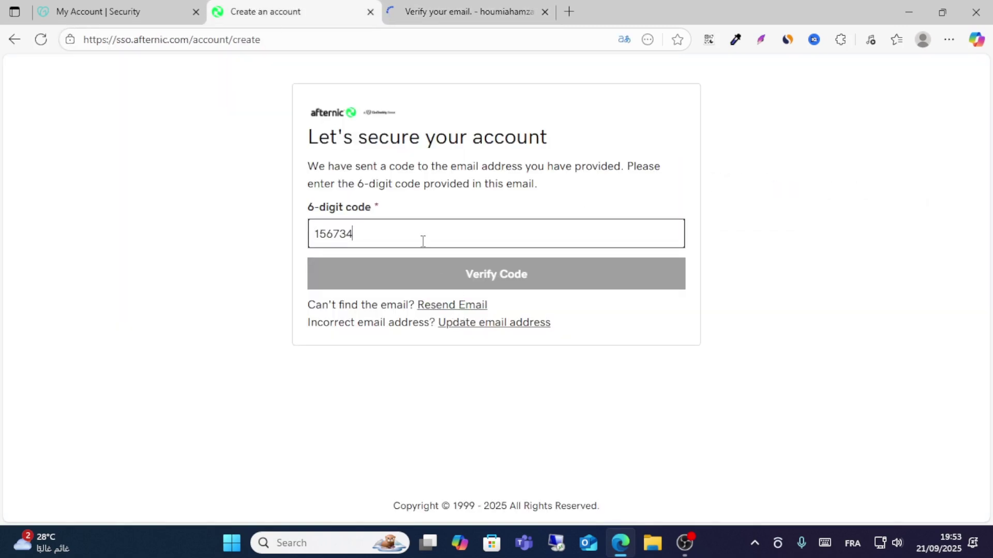
pyautogui.click(383, 275)
pyautogui.click(545, 13)
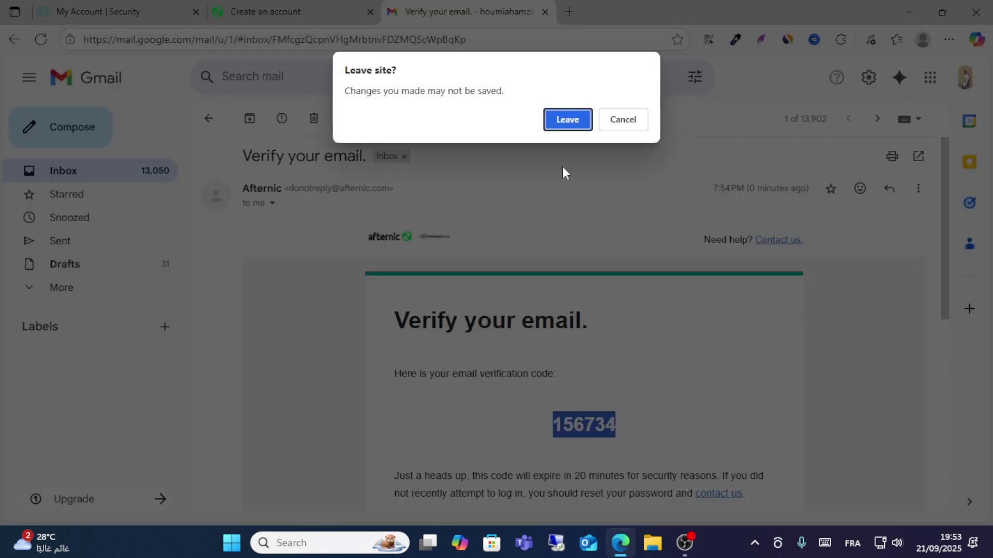
pyautogui.click(567, 120)
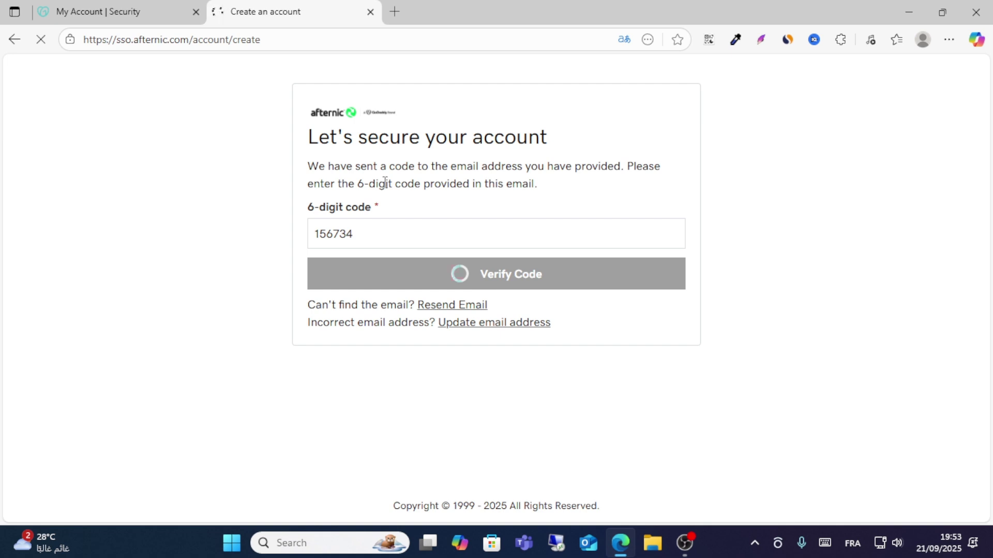
# Step: On GoDaddy, accept the page translation, visit My Products, then open Domains from the account menu
pyautogui.click(171, 7)
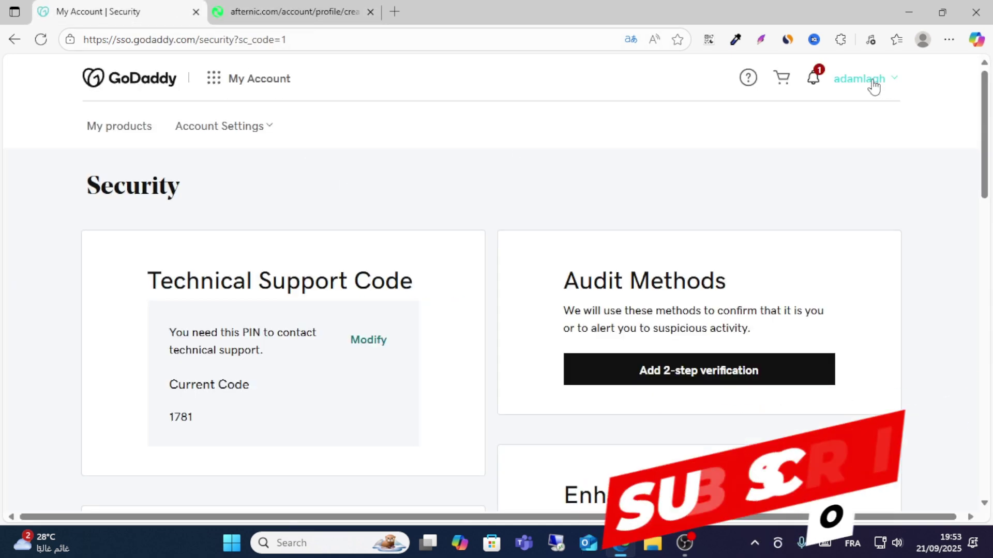
pyautogui.click(873, 86)
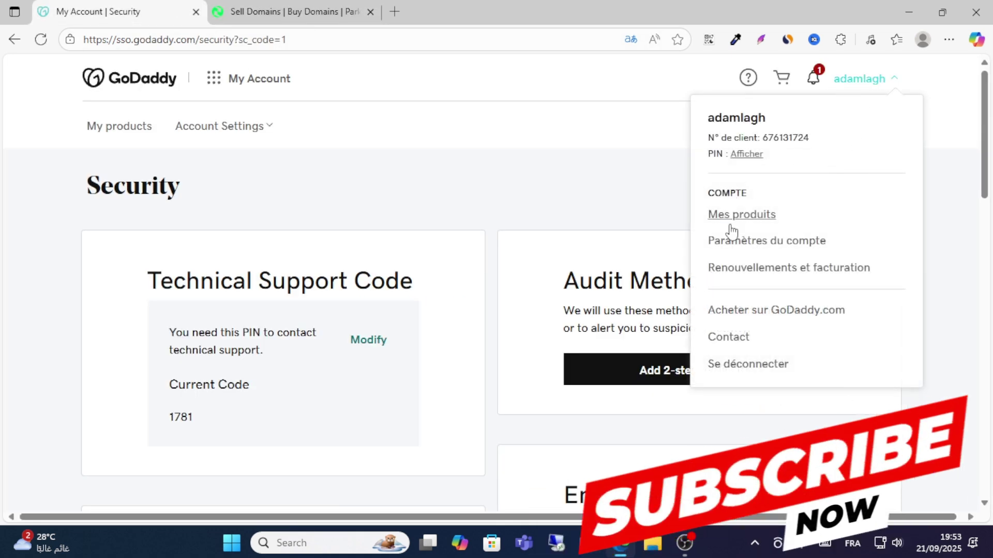
pyautogui.click(630, 39)
pyautogui.click(487, 172)
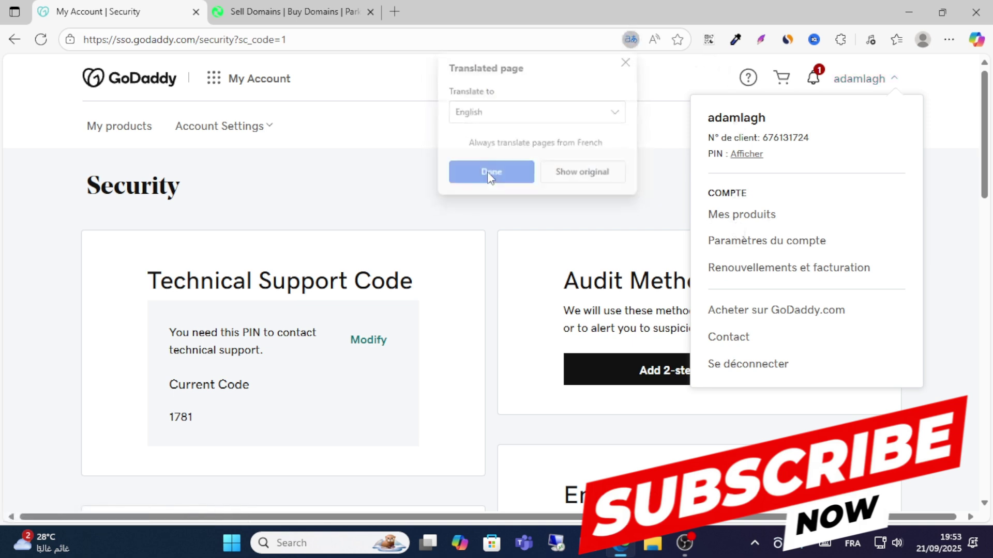
pyautogui.click(740, 224)
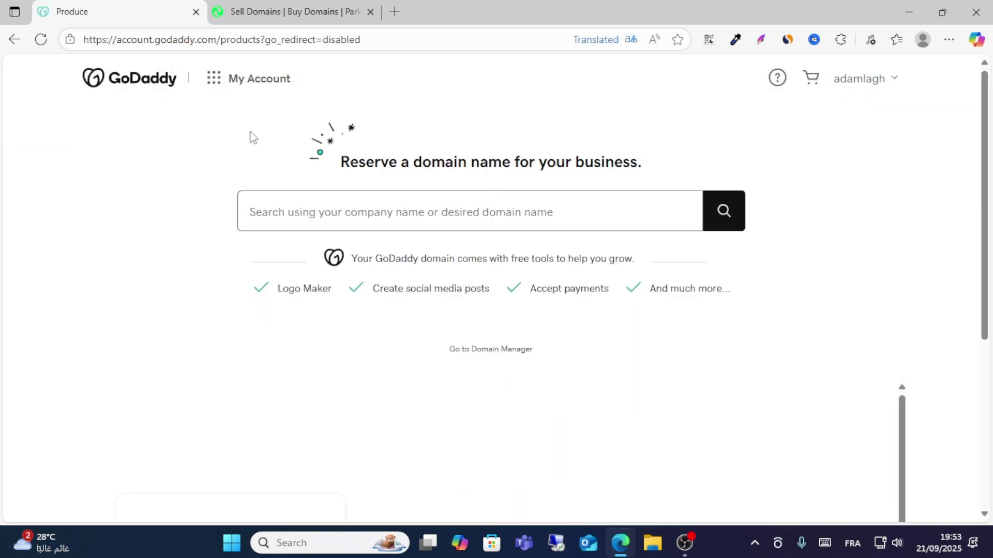
pyautogui.click(214, 87)
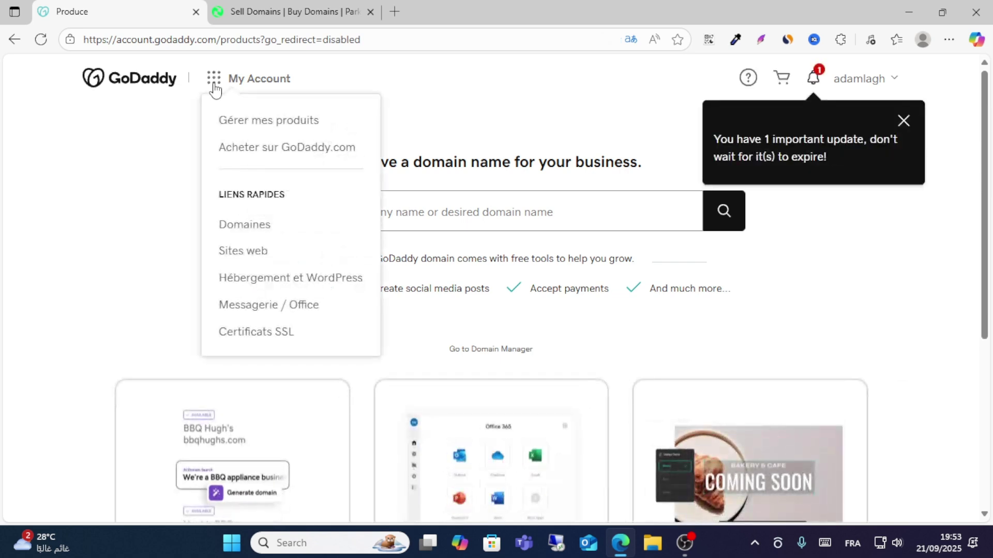
pyautogui.click(241, 224)
# Step: Fill the Afternic profile from the first saved autofill entry, set State to N/A, and save
pyautogui.click(277, 6)
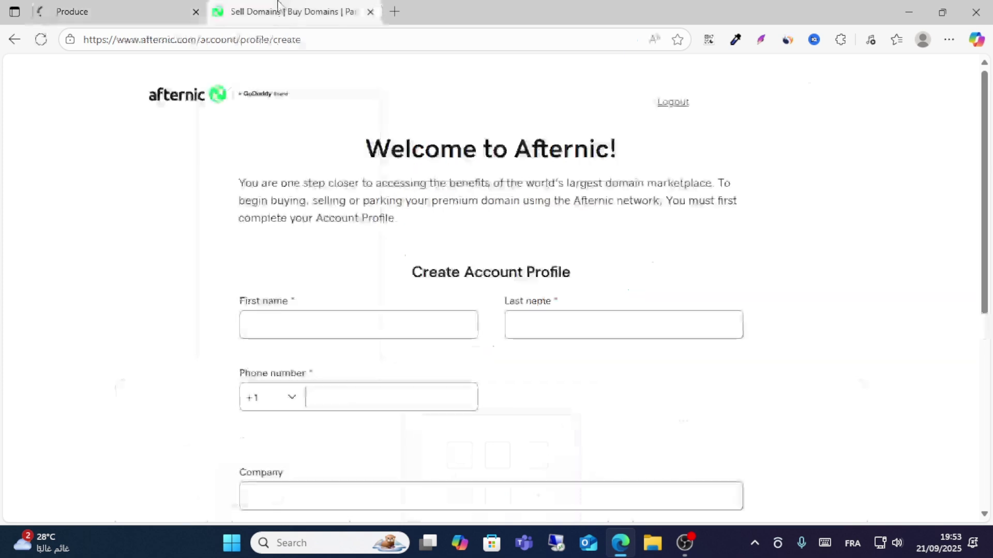
pyautogui.click(325, 319)
pyautogui.click(321, 155)
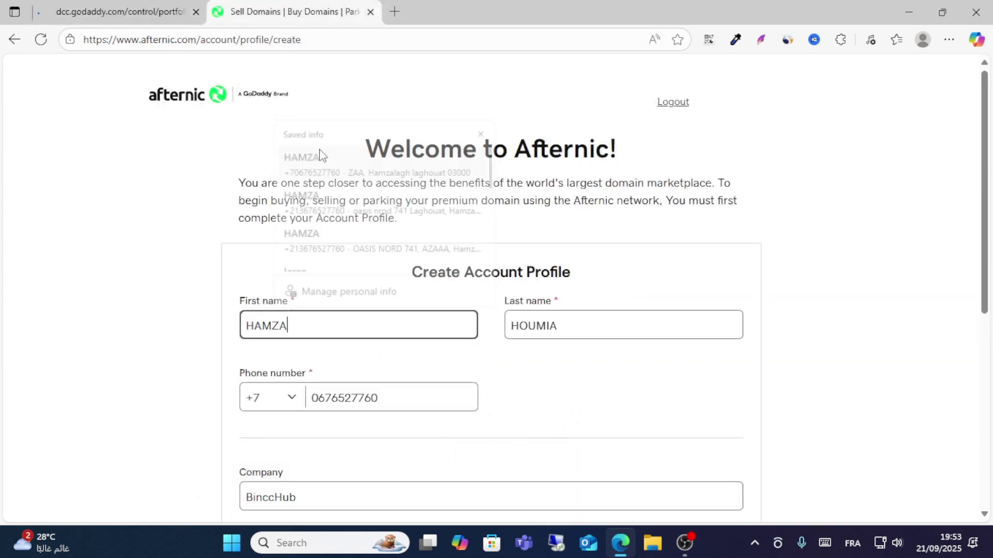
pyautogui.scroll(-3, 328, 234)
pyautogui.scroll(-2, 355, 315)
pyautogui.click(261, 469)
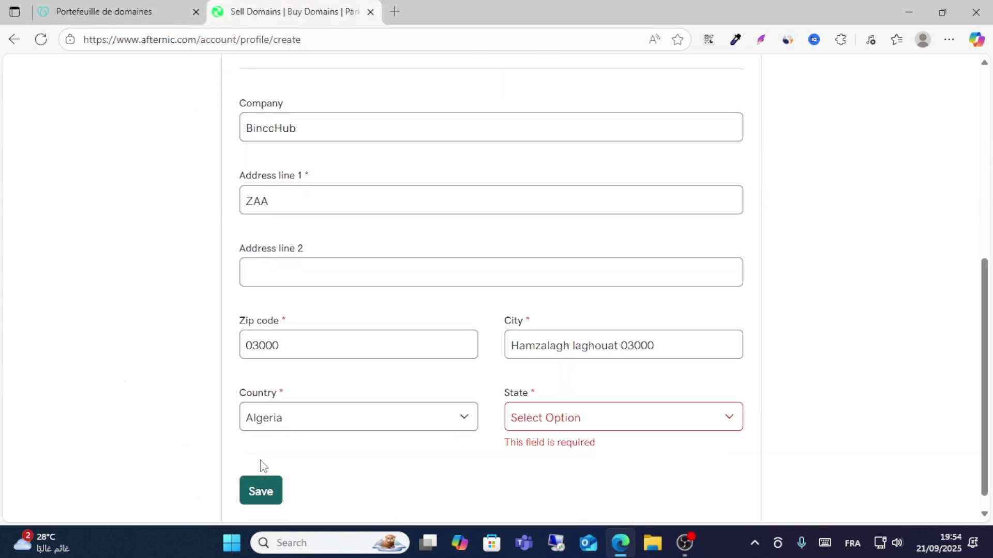
pyautogui.click(567, 411)
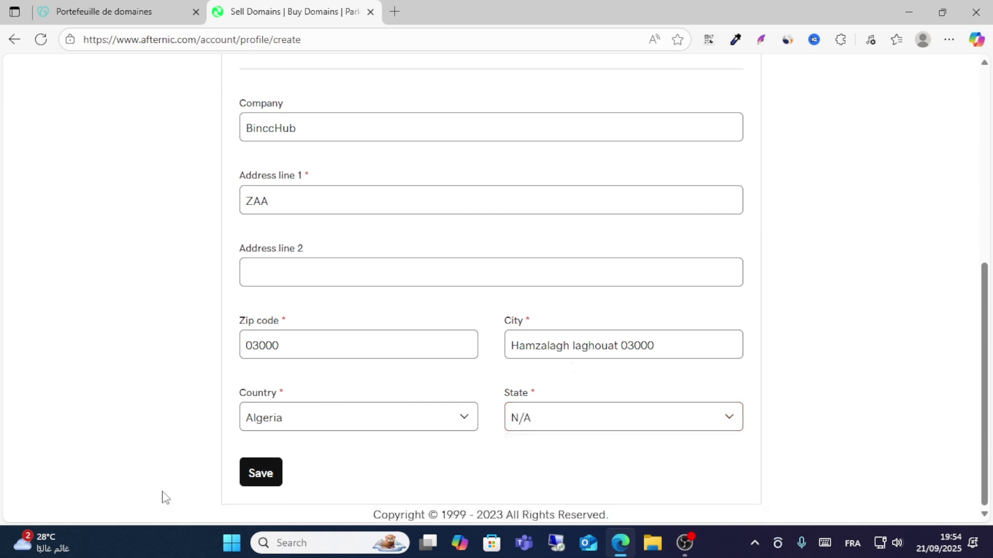
pyautogui.click(249, 478)
pyautogui.scroll(5, 353, 378)
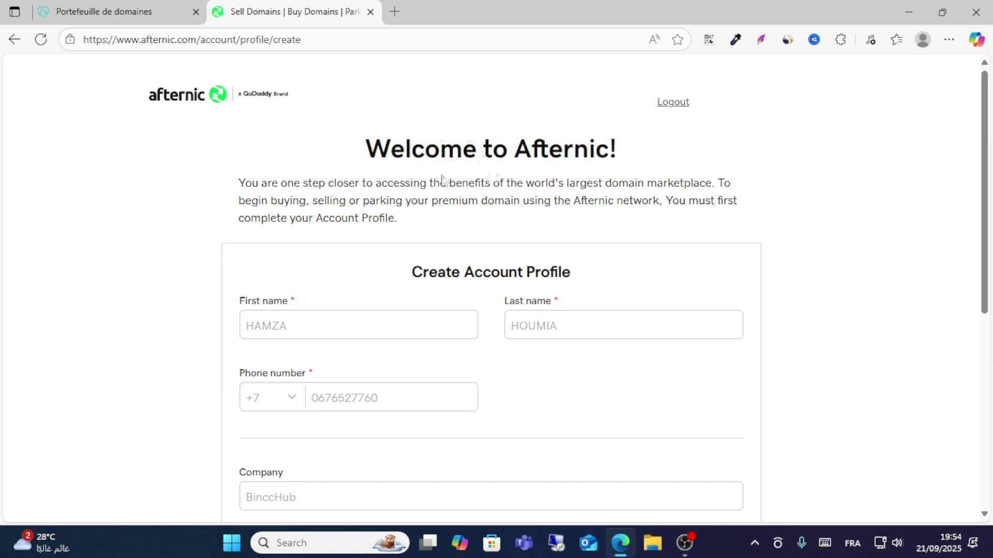
pyautogui.scroll(-4, 362, 323)
pyautogui.scroll(-1, 325, 355)
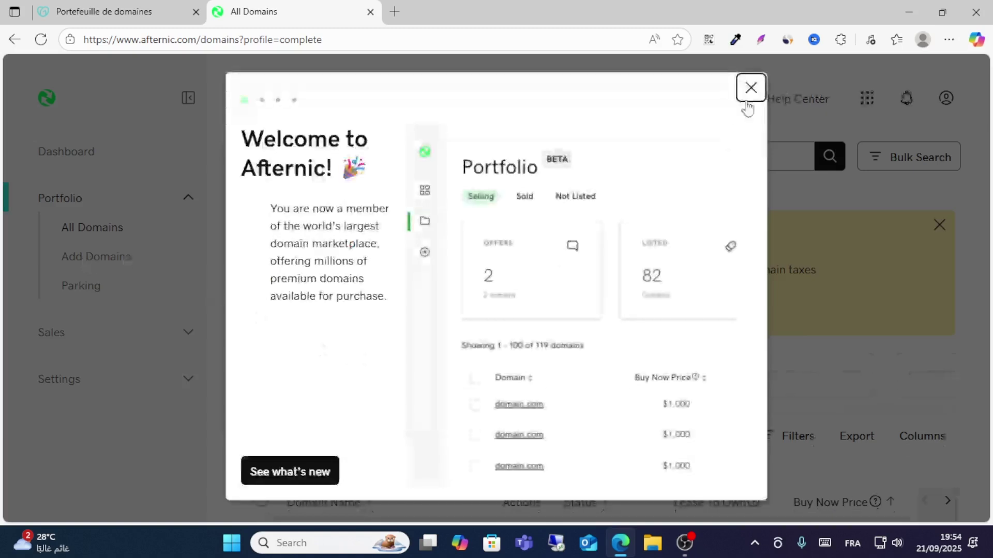
# Step: Dismiss the welcome screen and Self-Brokered Leads tip, open Add Domains, then glance at GoDaddy
pyautogui.click(749, 89)
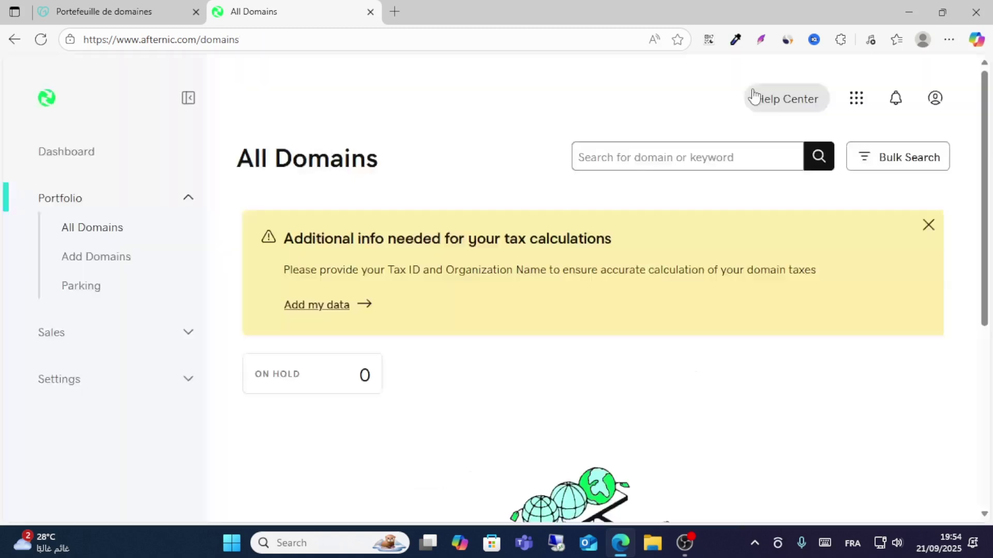
pyautogui.click(98, 259)
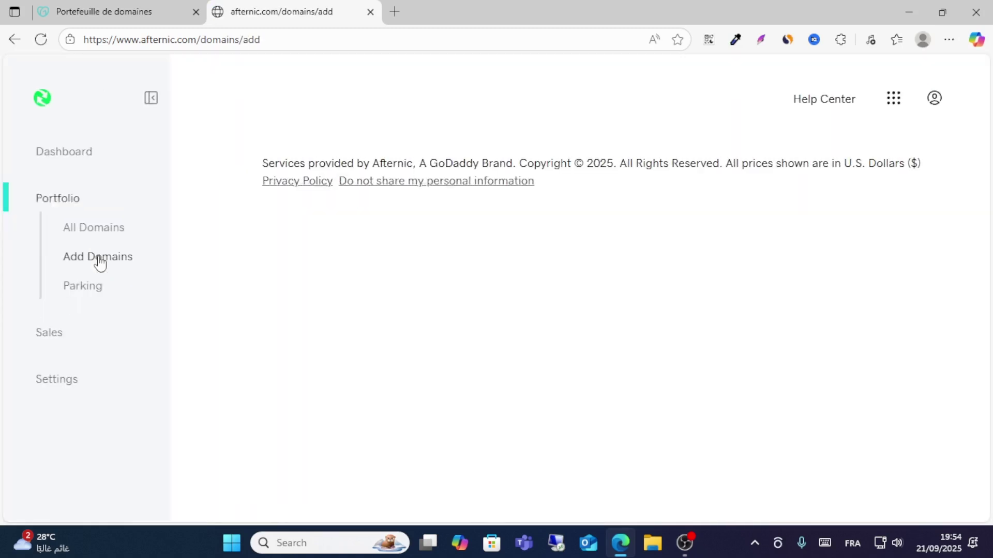
pyautogui.click(435, 407)
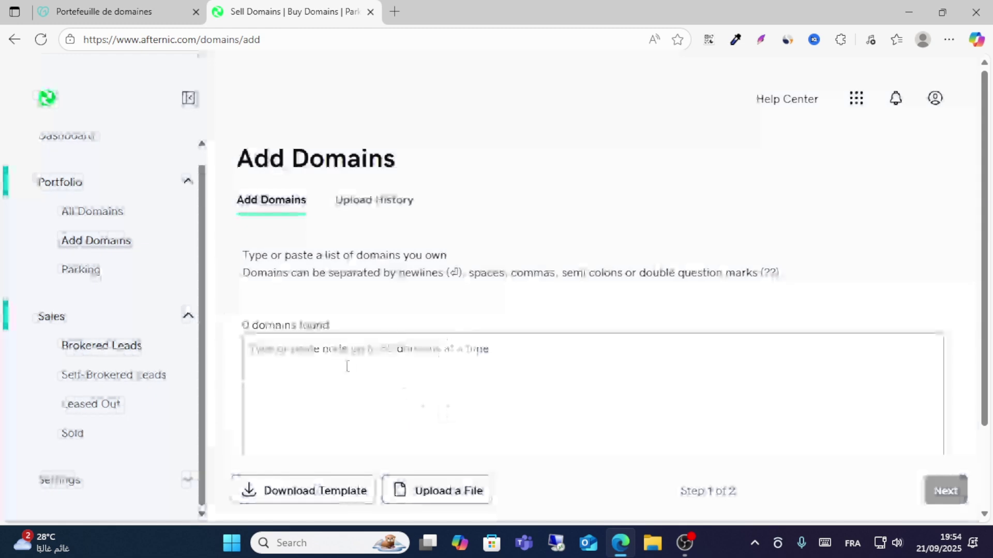
pyautogui.click(159, 11)
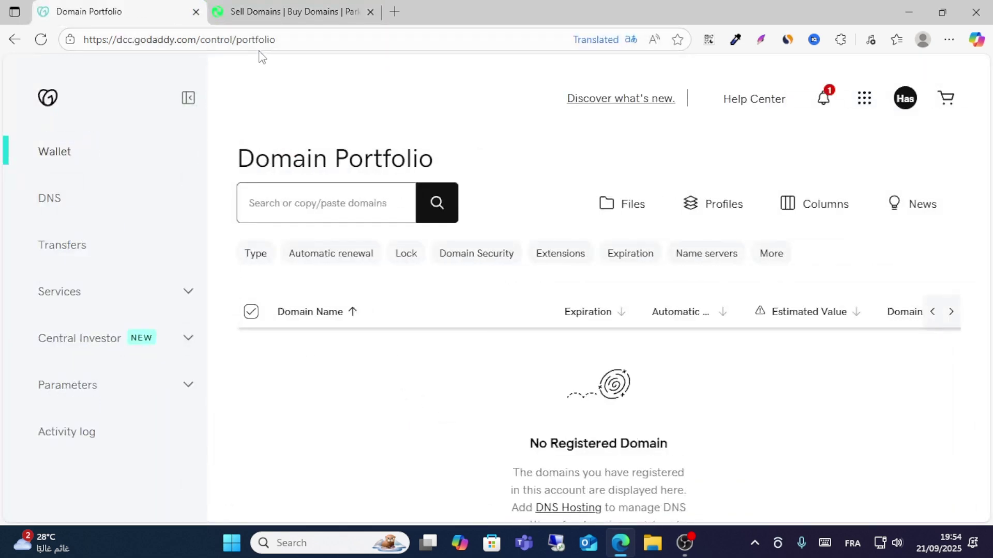
# Step: Enter coinsai.com as the domain and continue to the Step 2 pricing review
pyautogui.click(261, 10)
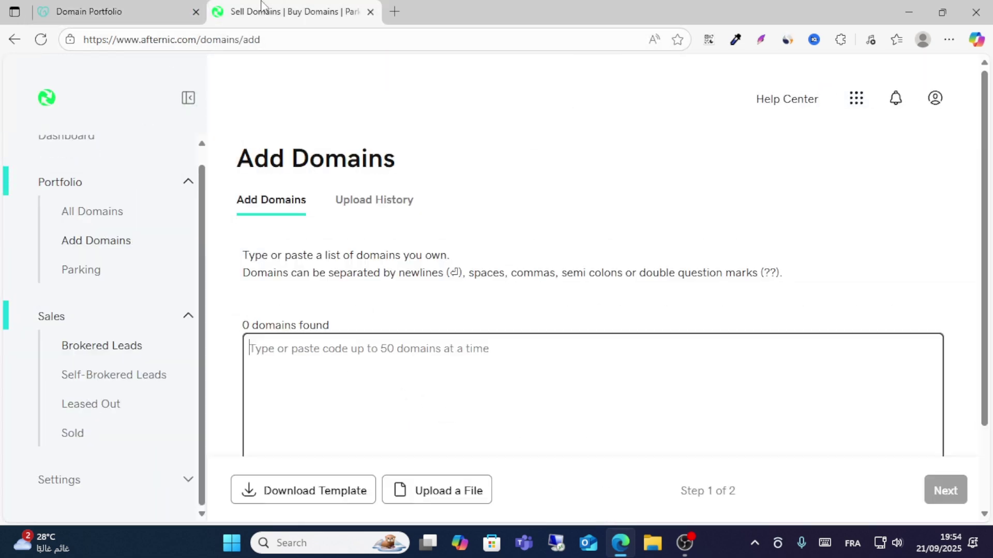
pyautogui.click(288, 341)
pyautogui.write('coinsai.com')
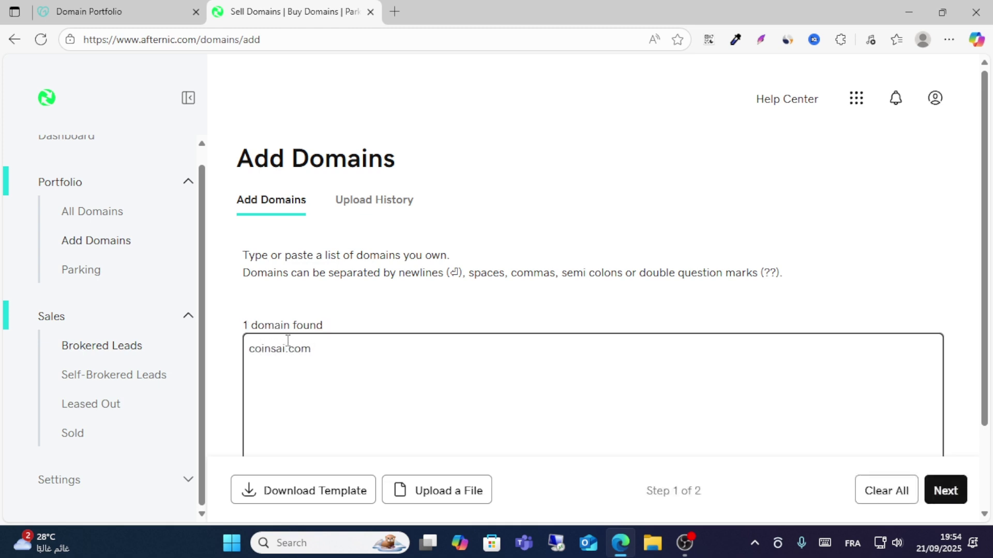
pyautogui.scroll(-2, 302, 342)
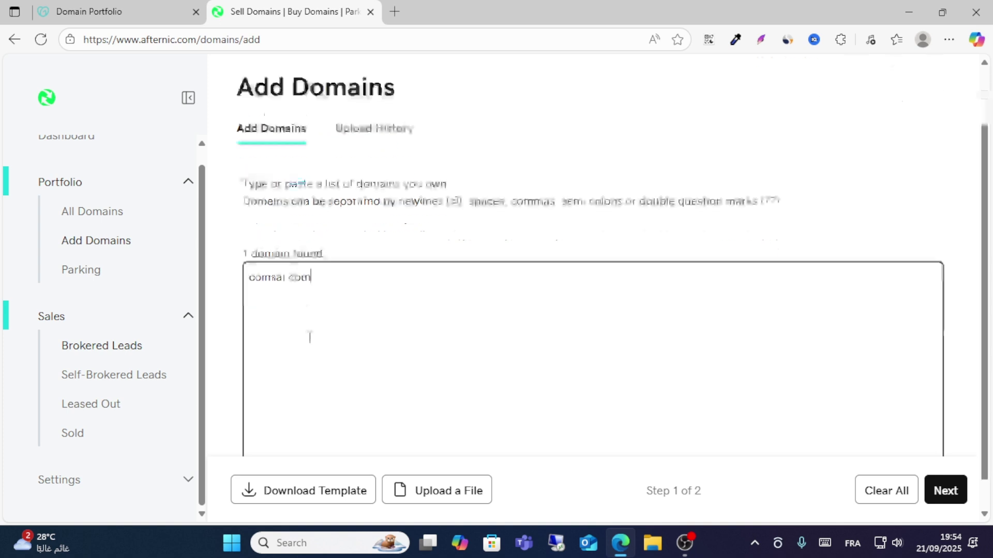
pyautogui.click(946, 491)
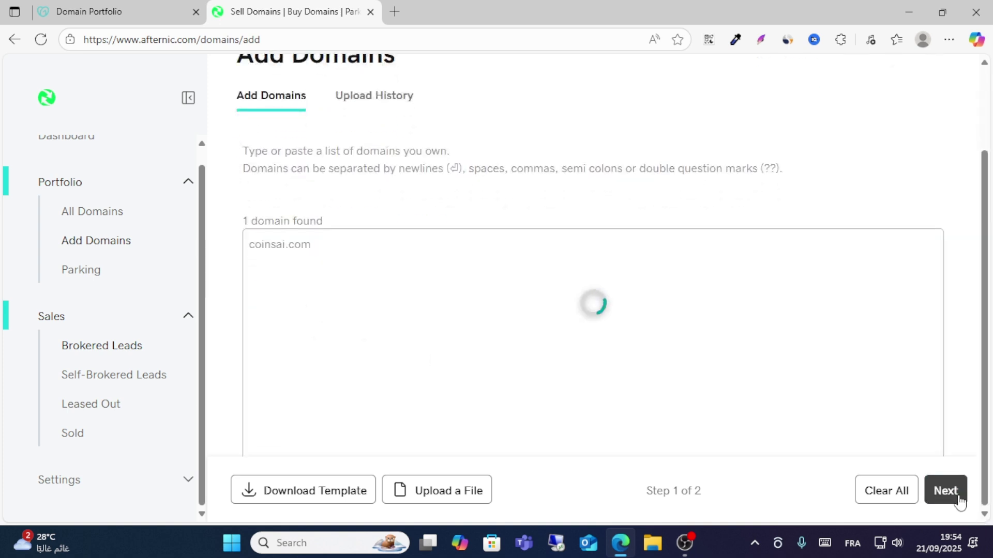
pyautogui.scroll(3, 310, 231)
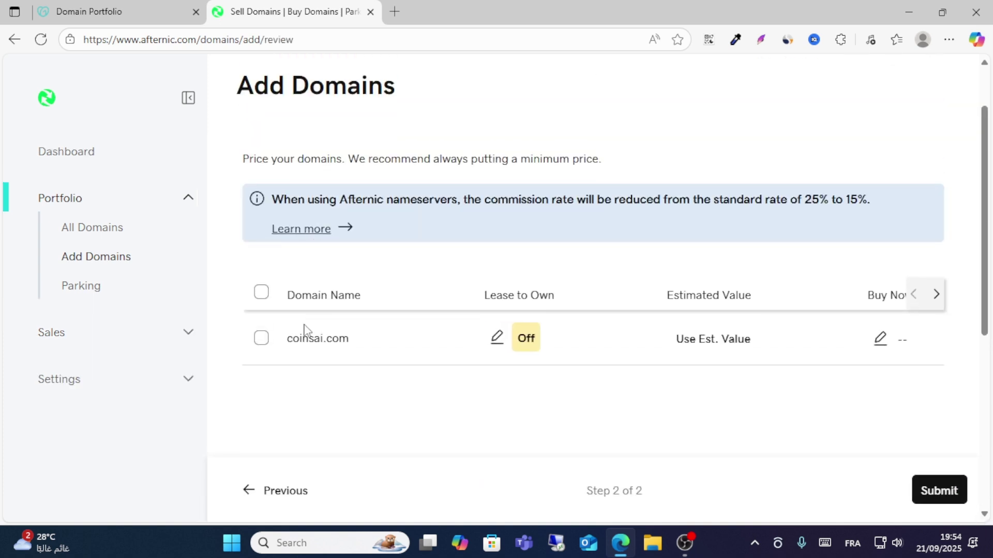
# Step: Enable 60-month lease-to-own for coinsai.com, select the Buy Now Price field, then check GoDaddy
pyautogui.click(520, 341)
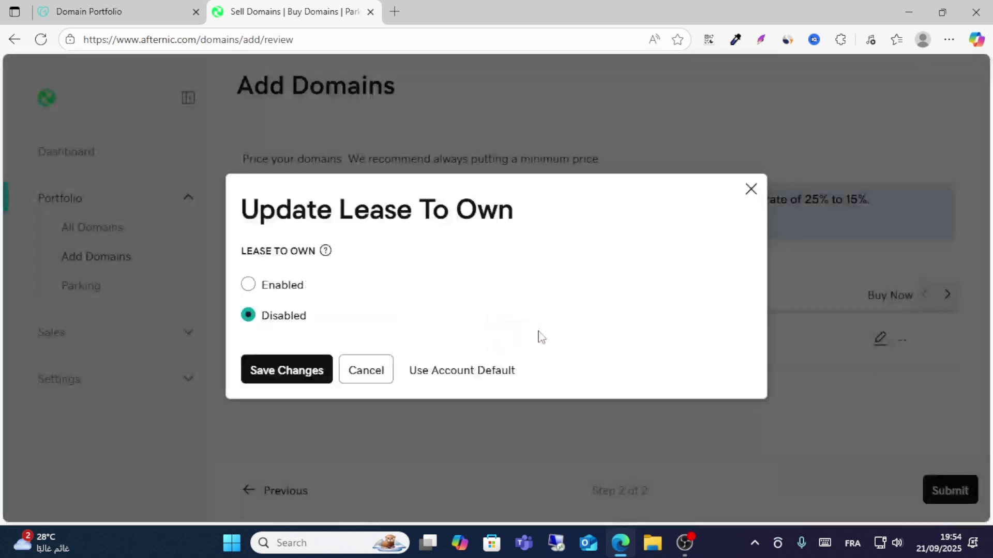
pyautogui.click(247, 286)
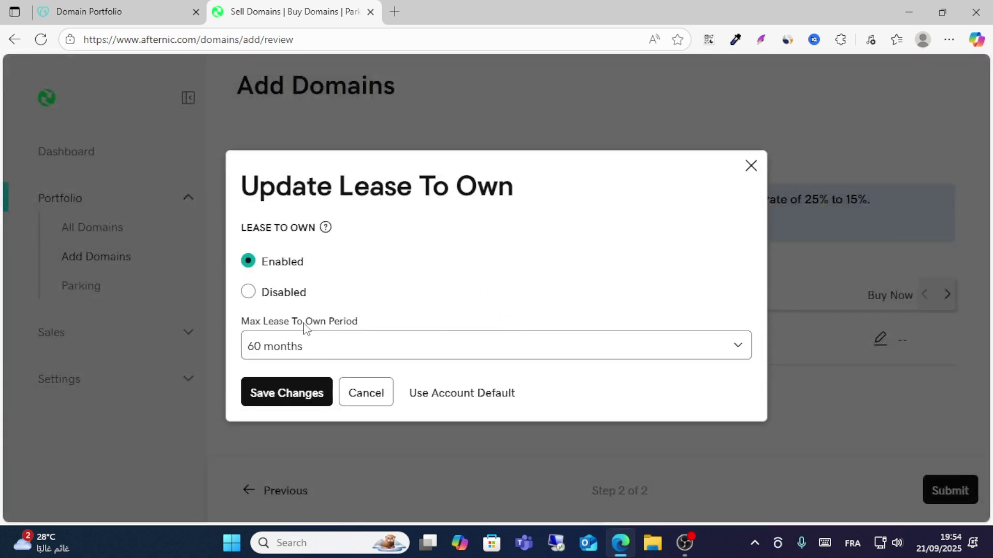
pyautogui.click(296, 393)
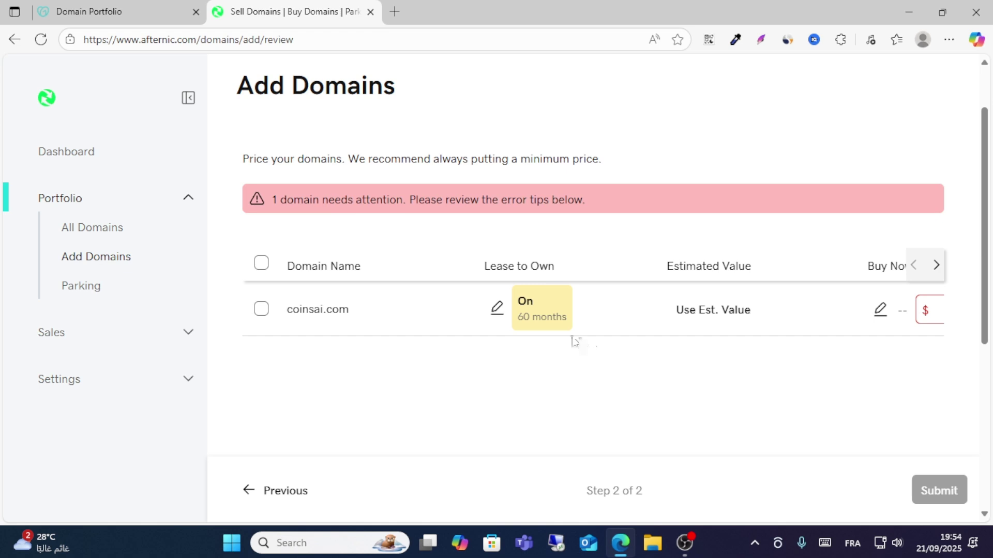
pyautogui.click(881, 315)
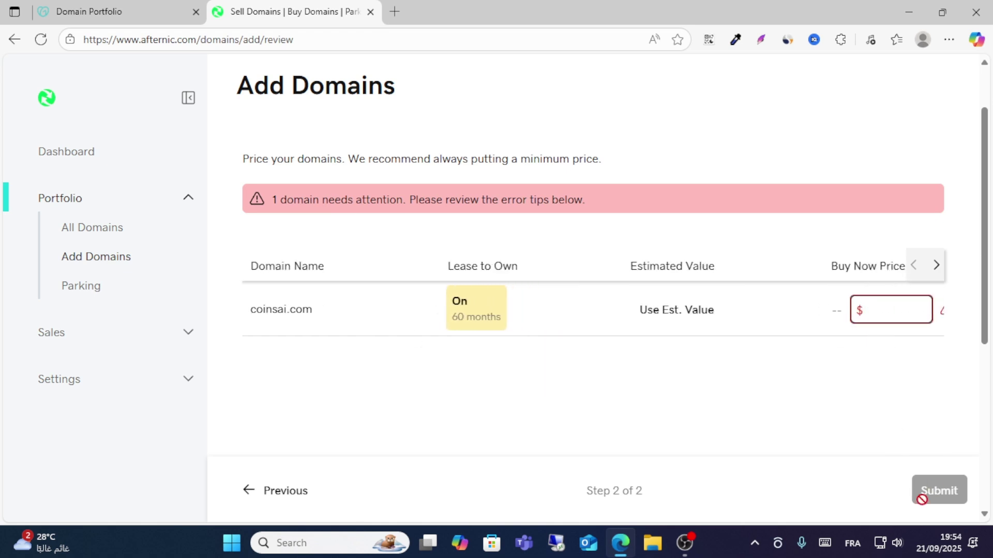
pyautogui.click(171, 10)
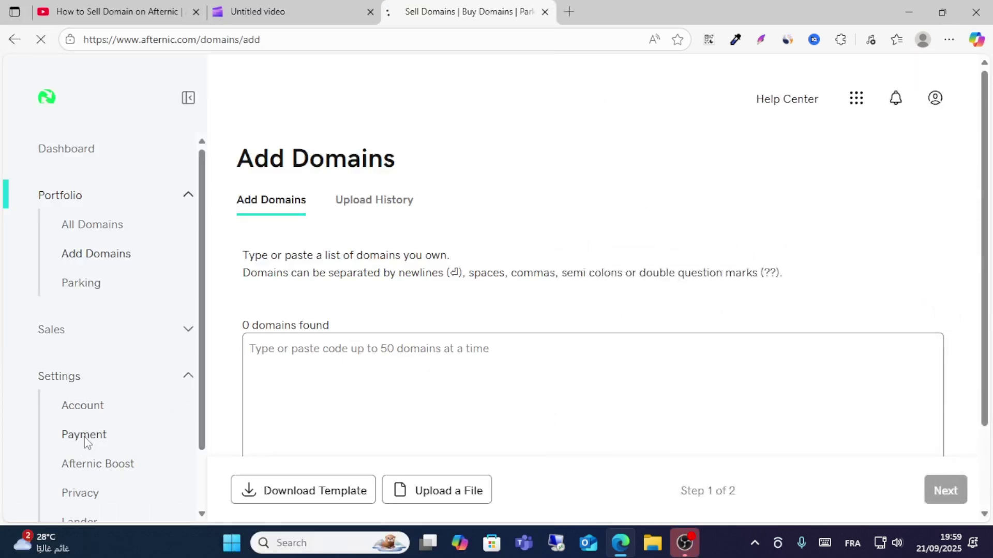
# Step: Open Settings > Payment and edit the My Parking Payment payee
pyautogui.click(85, 443)
pyautogui.scroll(-2, 339, 312)
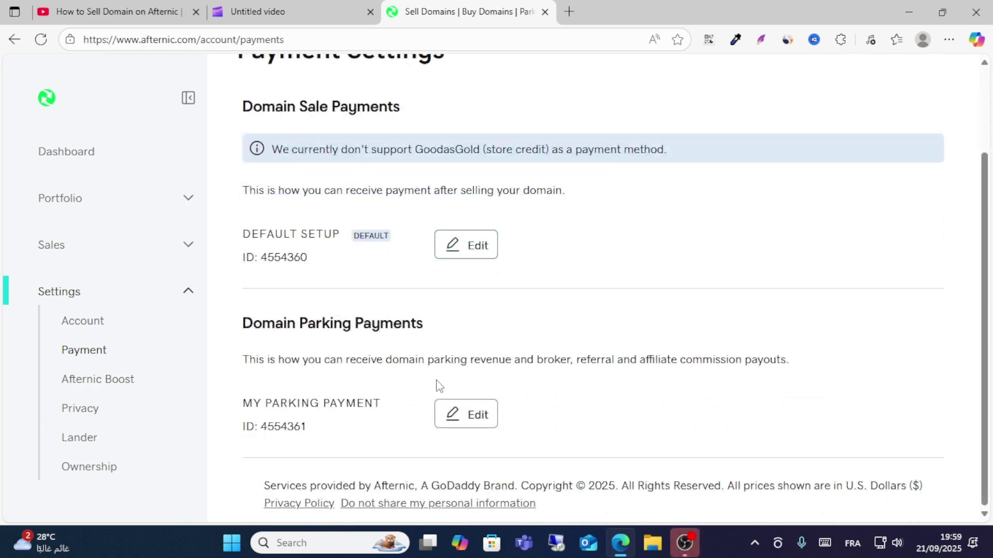
pyautogui.click(458, 415)
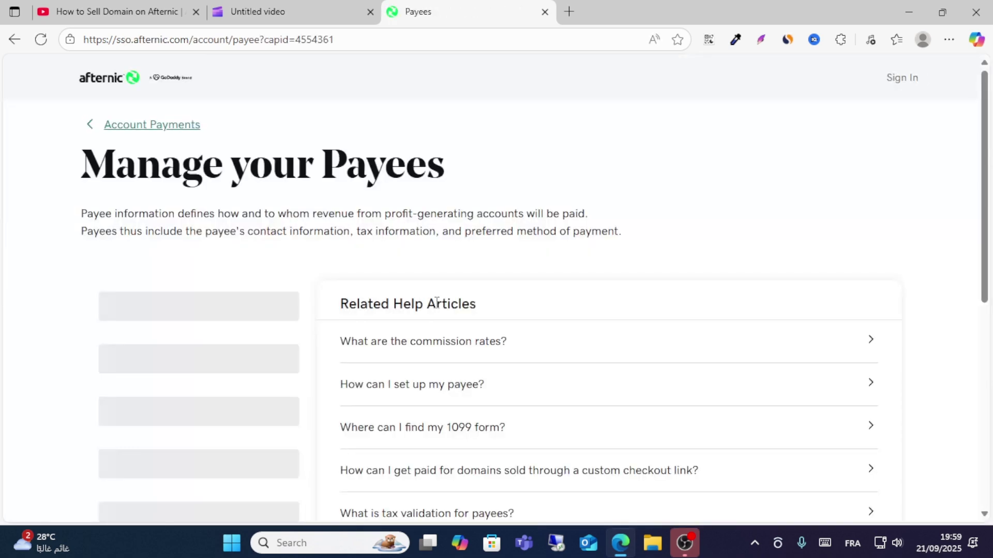
pyautogui.scroll(-2, 324, 235)
pyautogui.scroll(2, 369, 259)
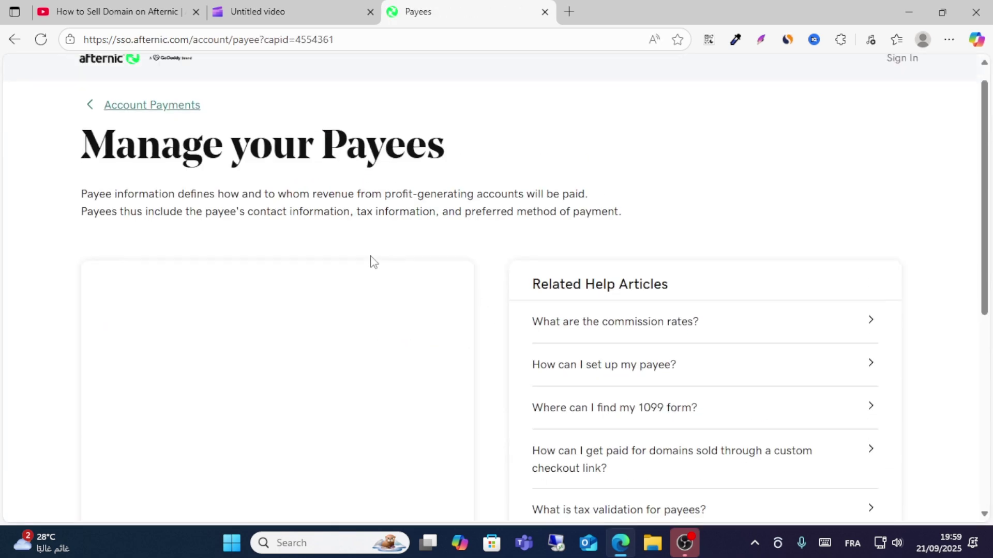
# Step: Browse the payee form's country list, return to payment settings, and edit Default Setup
pyautogui.moveTo(396, 173); pyautogui.dragTo(162, 162)
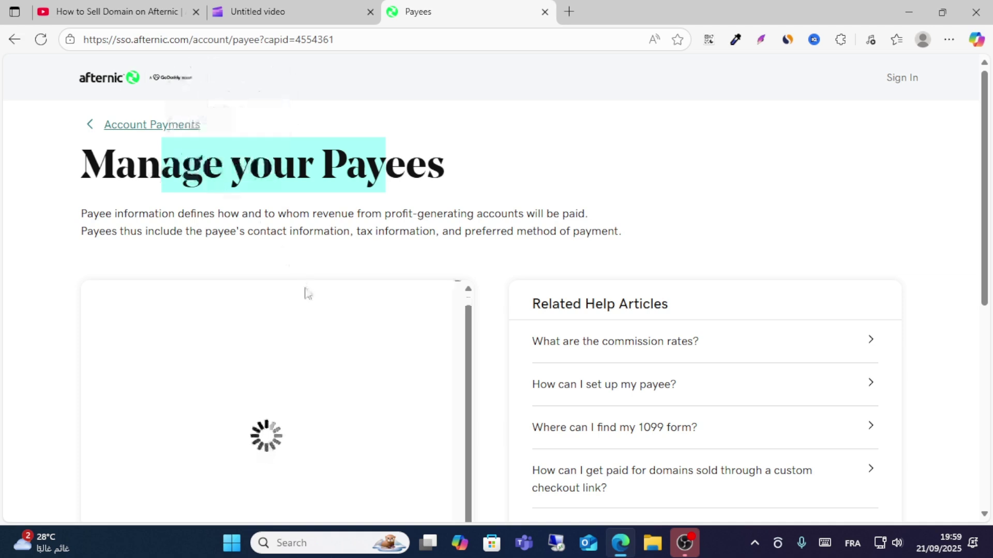
pyautogui.scroll(-2, 161, 370)
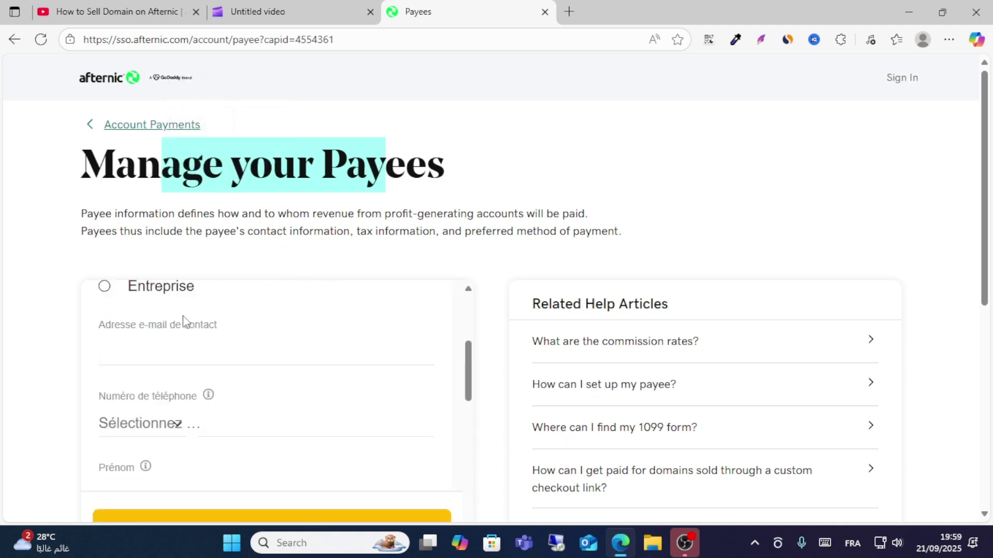
pyautogui.scroll(-2, 177, 337)
pyautogui.scroll(-2, 293, 389)
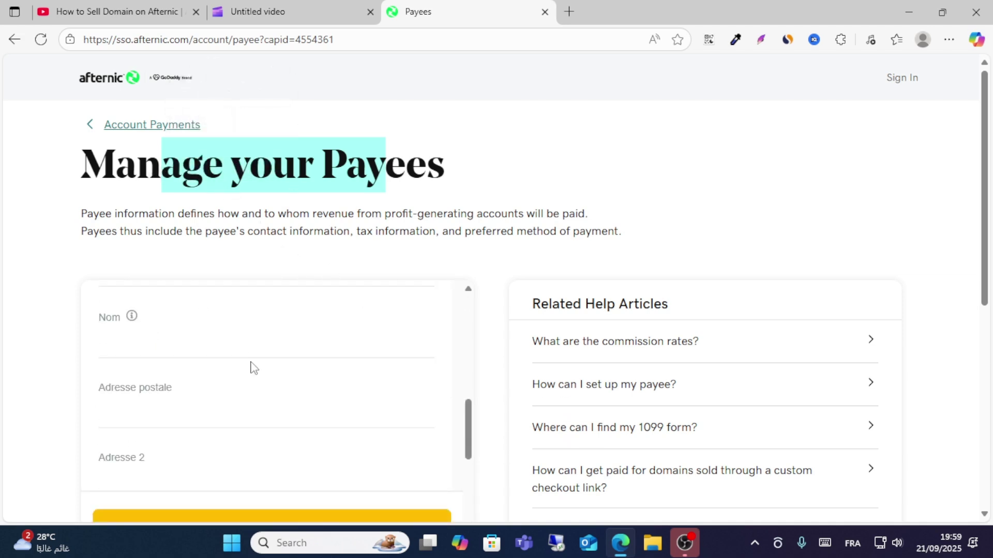
pyautogui.scroll(-2, 284, 379)
pyautogui.scroll(-2, 408, 389)
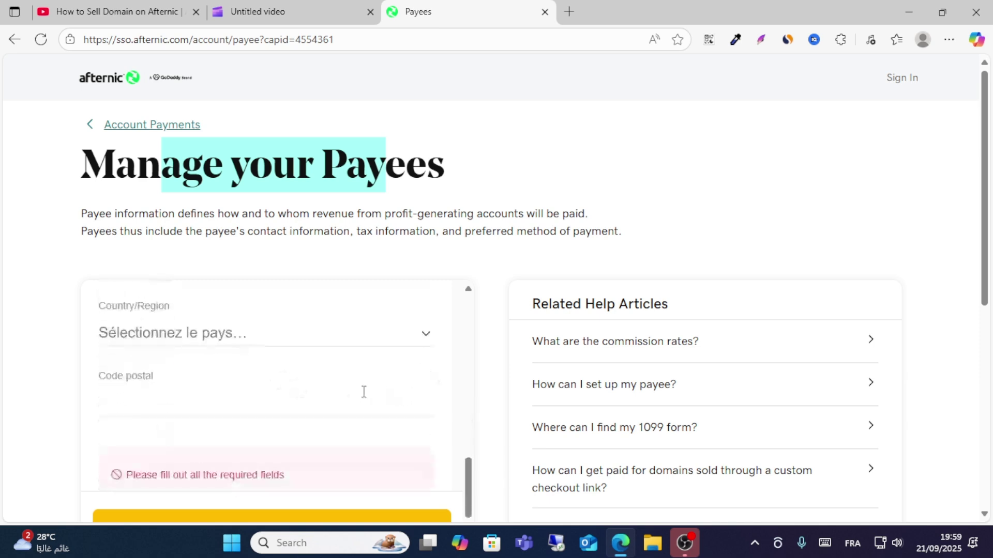
pyautogui.click(230, 333)
pyautogui.scroll(2, 381, 366)
pyautogui.click(87, 124)
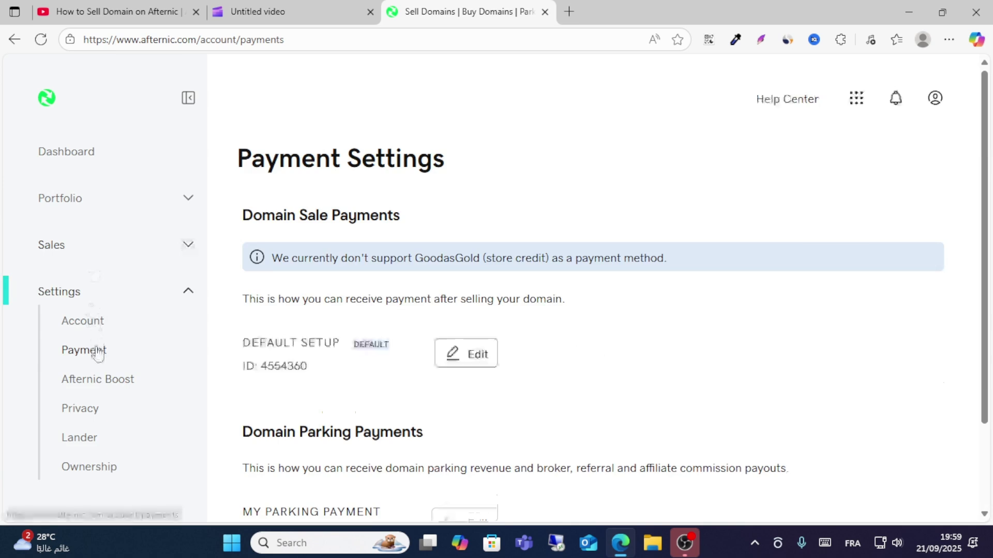
pyautogui.click(82, 350)
pyautogui.scroll(-1, 466, 392)
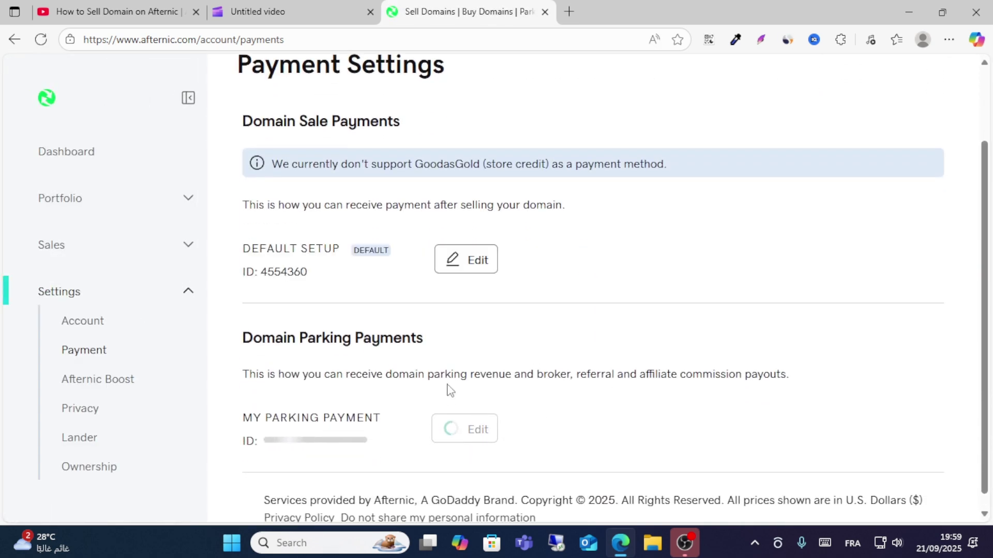
pyautogui.click(451, 259)
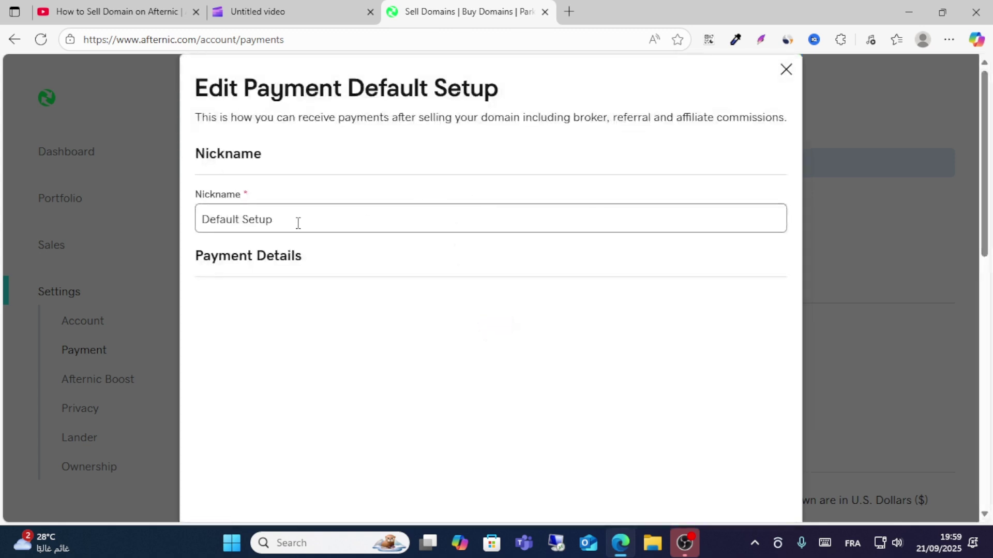
# Step: Strip ' 03000' from the Laghouat city, submit, and accept the unverified address
pyautogui.click(289, 220)
pyautogui.scroll(-1, 326, 265)
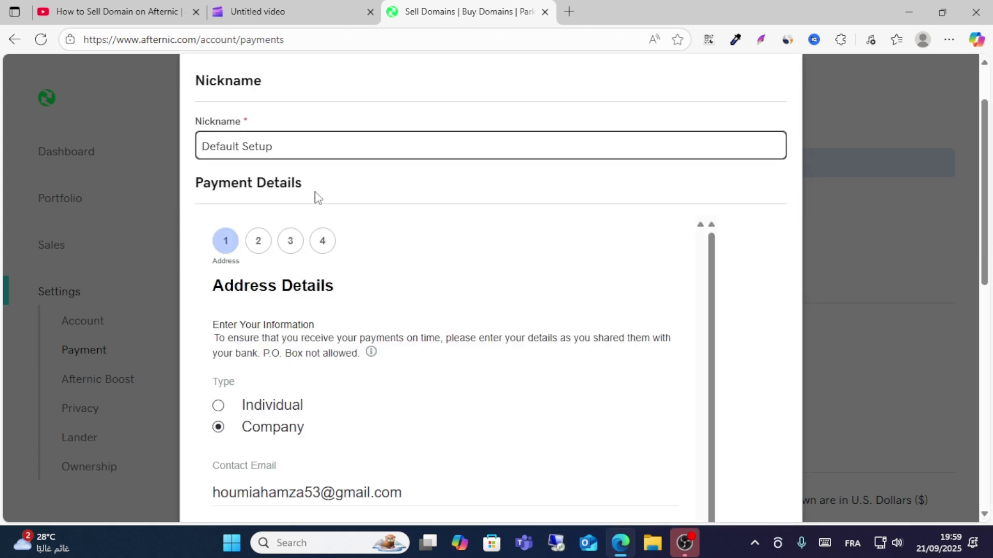
pyautogui.moveTo(311, 186); pyautogui.dragTo(212, 184)
pyautogui.scroll(-2, 432, 325)
pyautogui.scroll(-3, 419, 331)
pyautogui.scroll(-3, 417, 336)
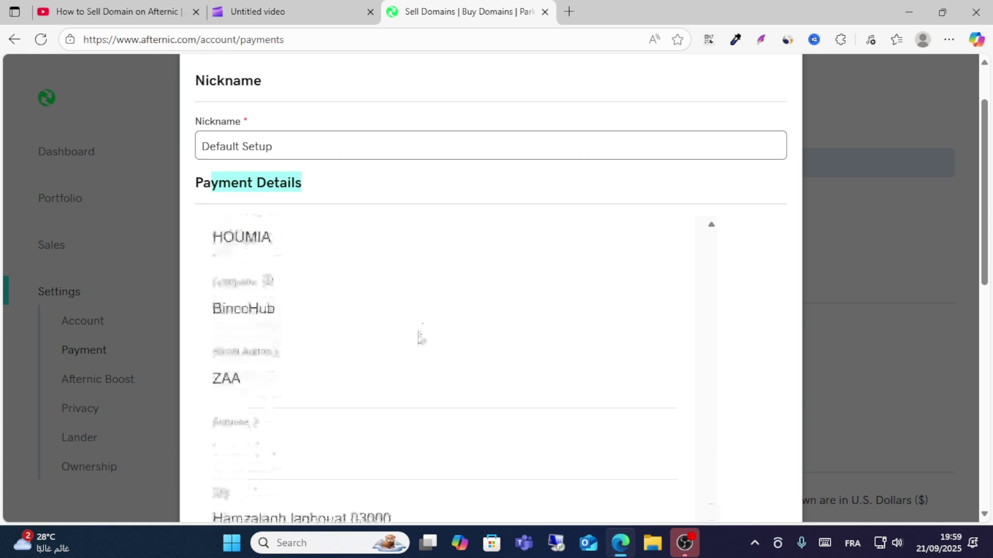
pyautogui.scroll(-3, 658, 407)
pyautogui.scroll(-3, 658, 406)
pyautogui.click(465, 411)
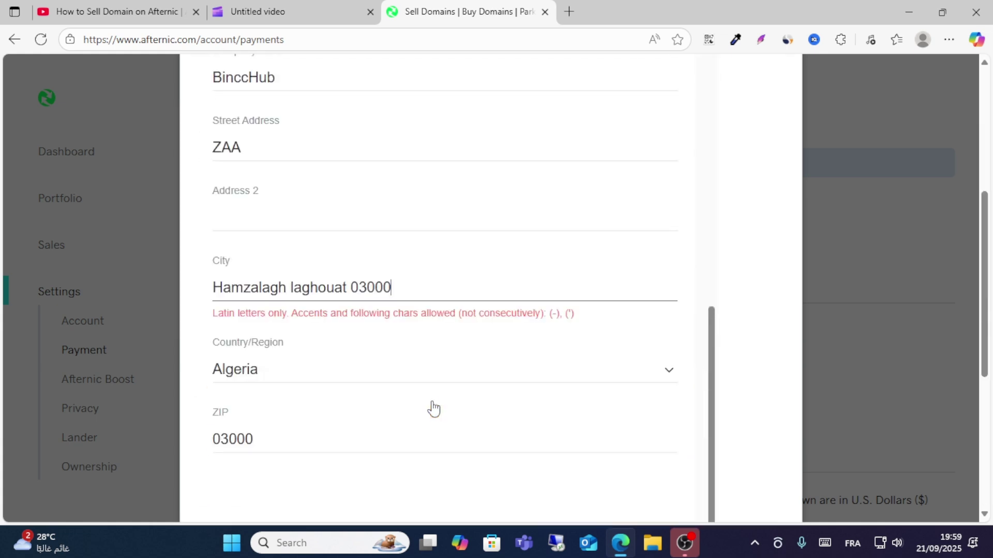
pyautogui.click(301, 284)
pyautogui.doubleClick(302, 284)
pyautogui.click(383, 283)
pyautogui.press('BackSpace')
pyautogui.press('BackSpace')
pyautogui.press('BackSpace')
pyautogui.scroll(-3, 581, 459)
pyautogui.scroll(-1, 581, 459)
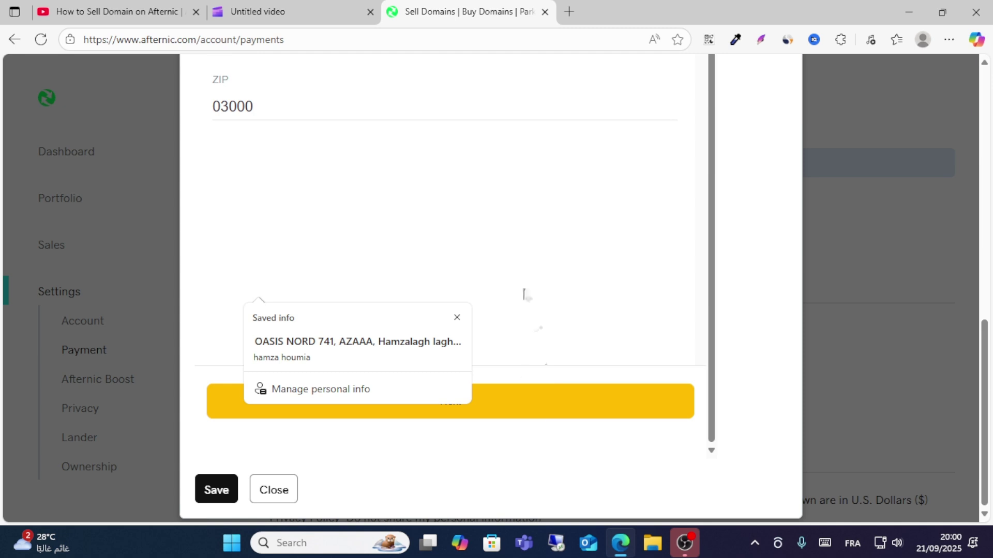
pyautogui.click(528, 415)
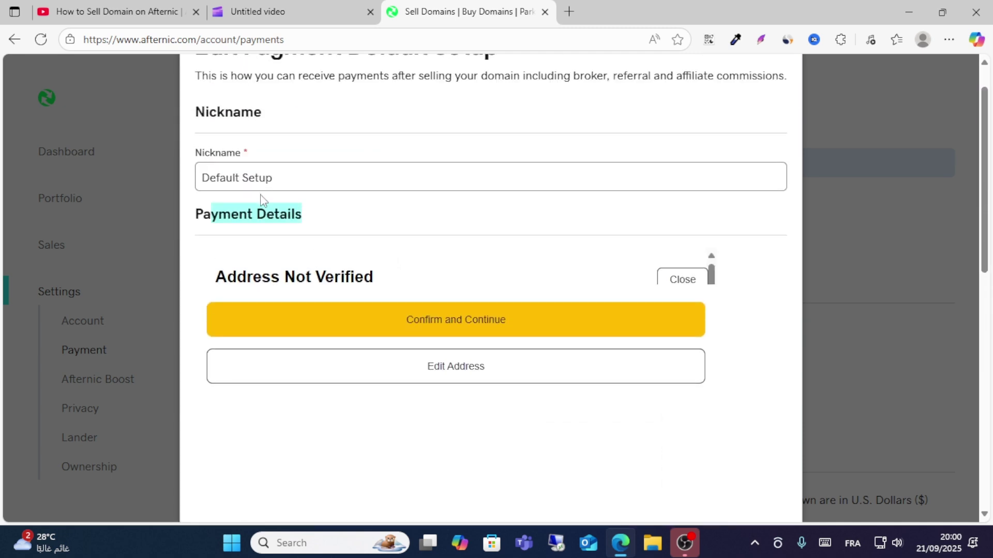
pyautogui.click(427, 332)
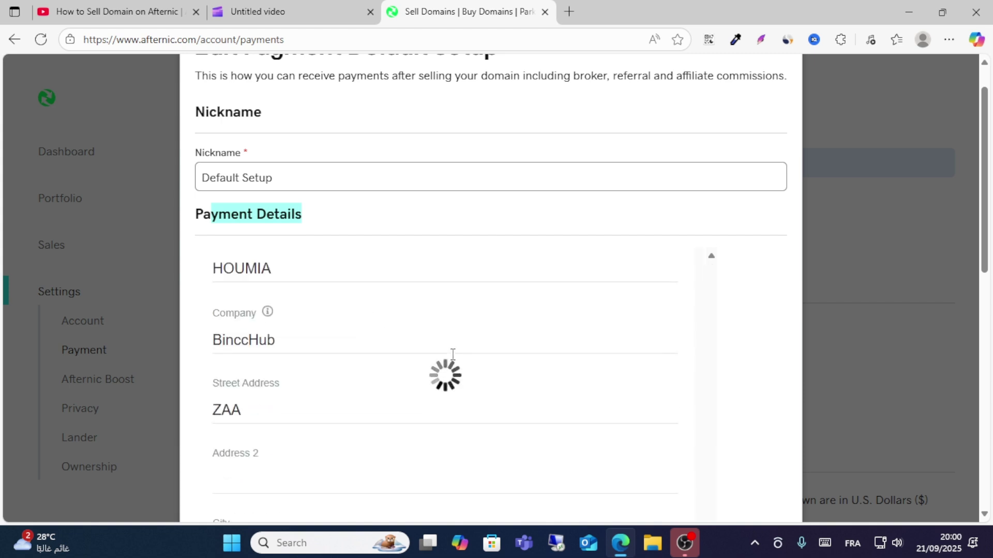
pyautogui.scroll(-3, 562, 381)
pyautogui.scroll(-5, 536, 353)
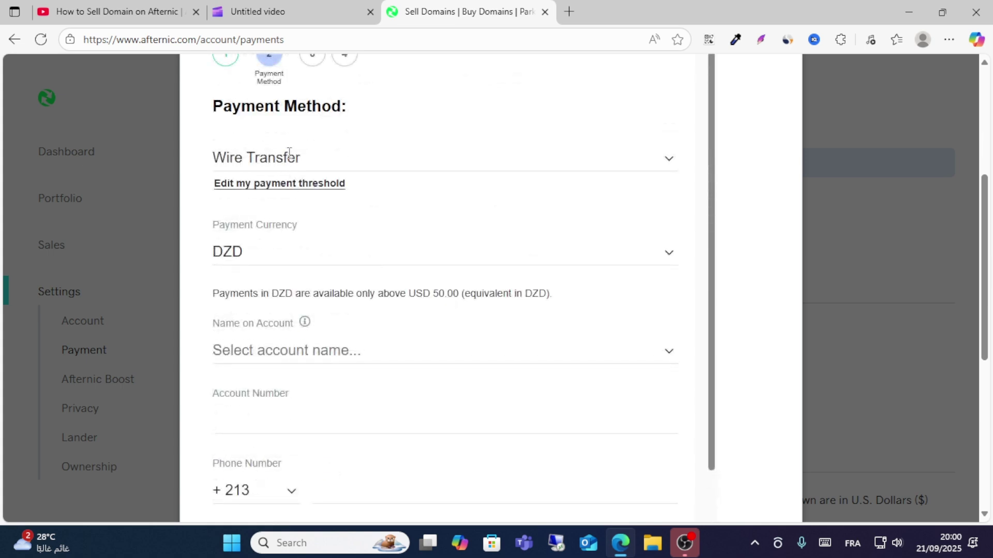
# Step: Show the payment method list: Wire Transfer, PayPal, Good as Gold, Hold My Payments
pyautogui.click(289, 153)
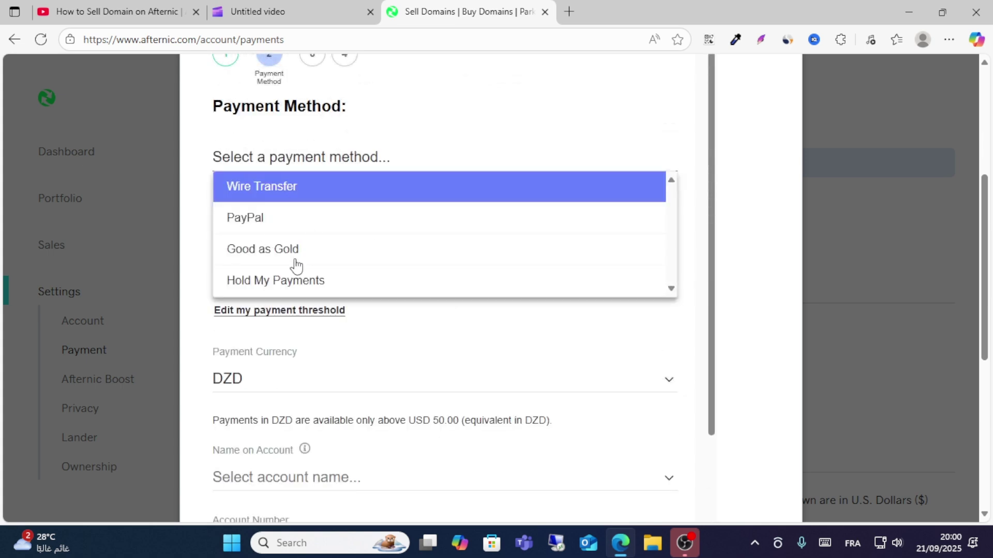